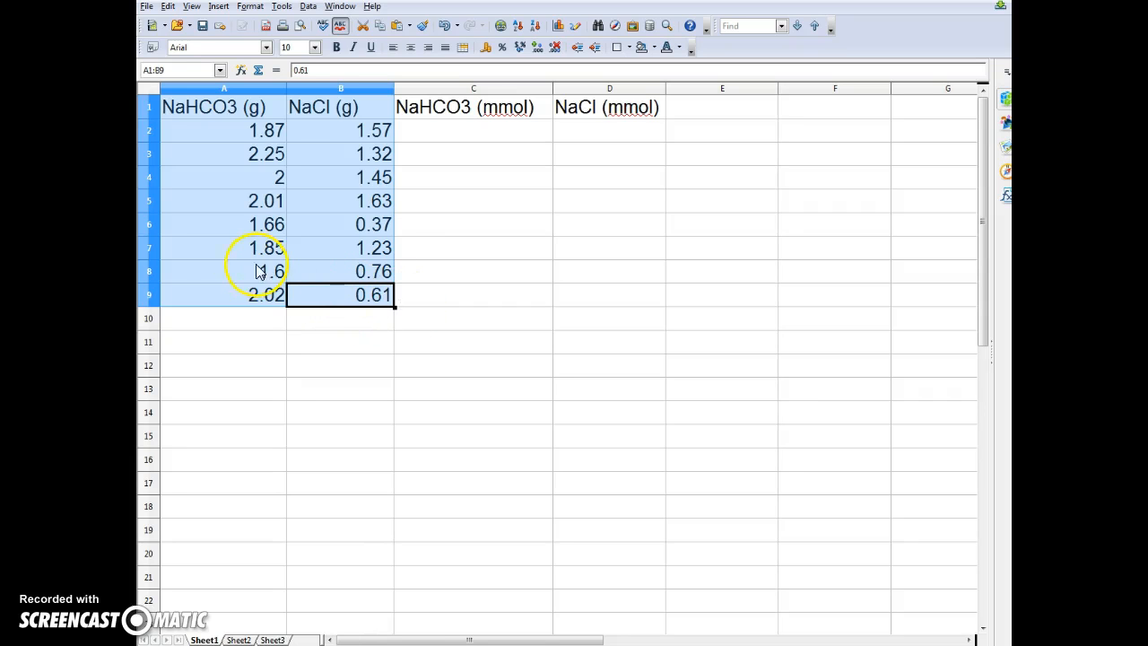
Format the 3 in the NaHCO3 (g) heading in cell A1 as subscript
click(222, 107)
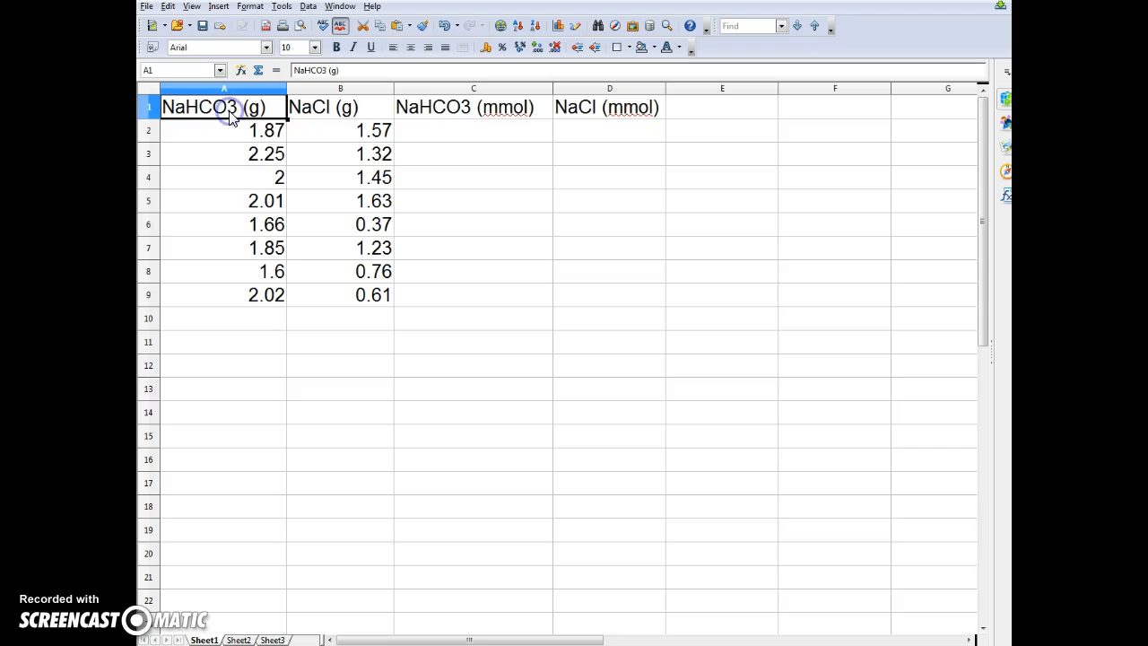
double_click(232, 108)
drag(237, 108, 227, 107)
right_click(231, 107)
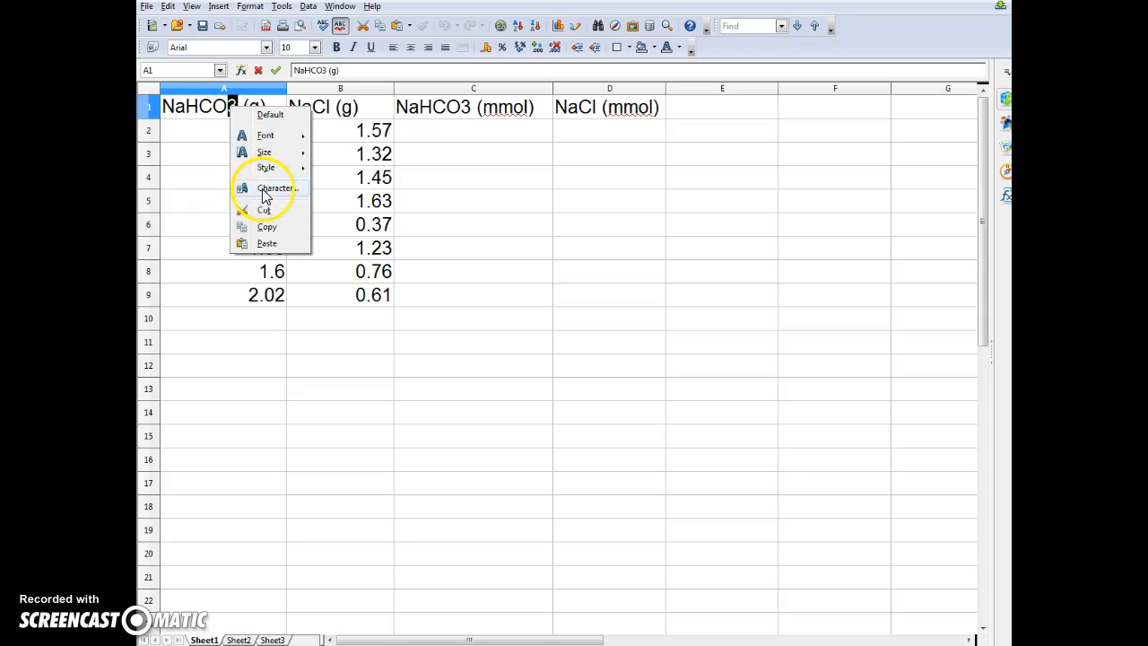
click(265, 188)
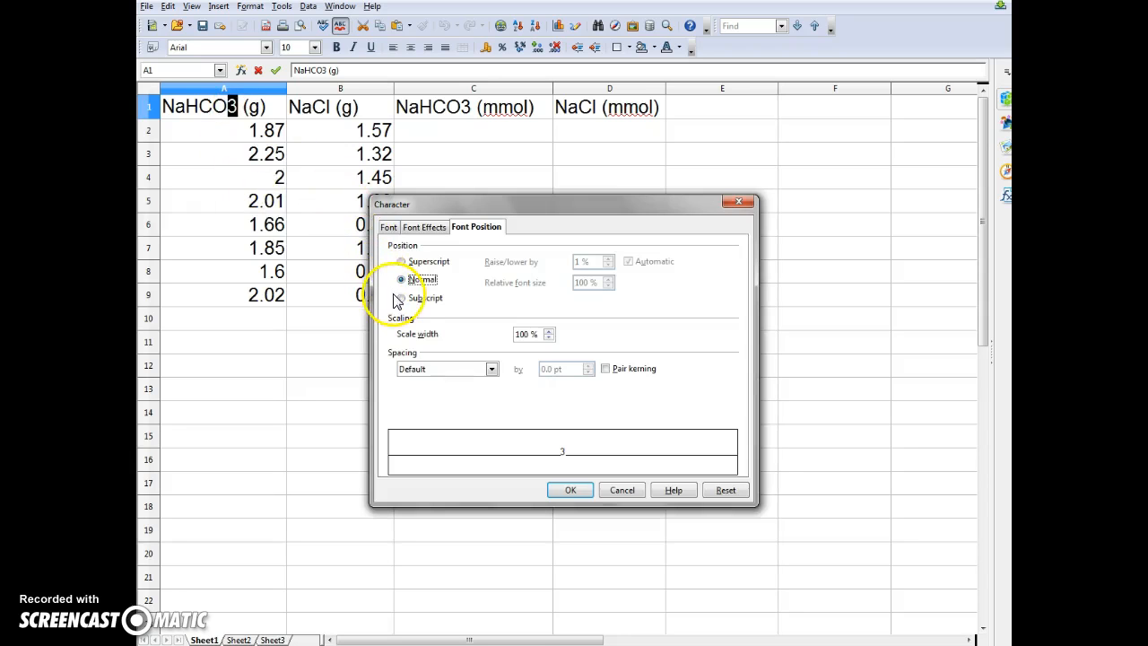
click(402, 297)
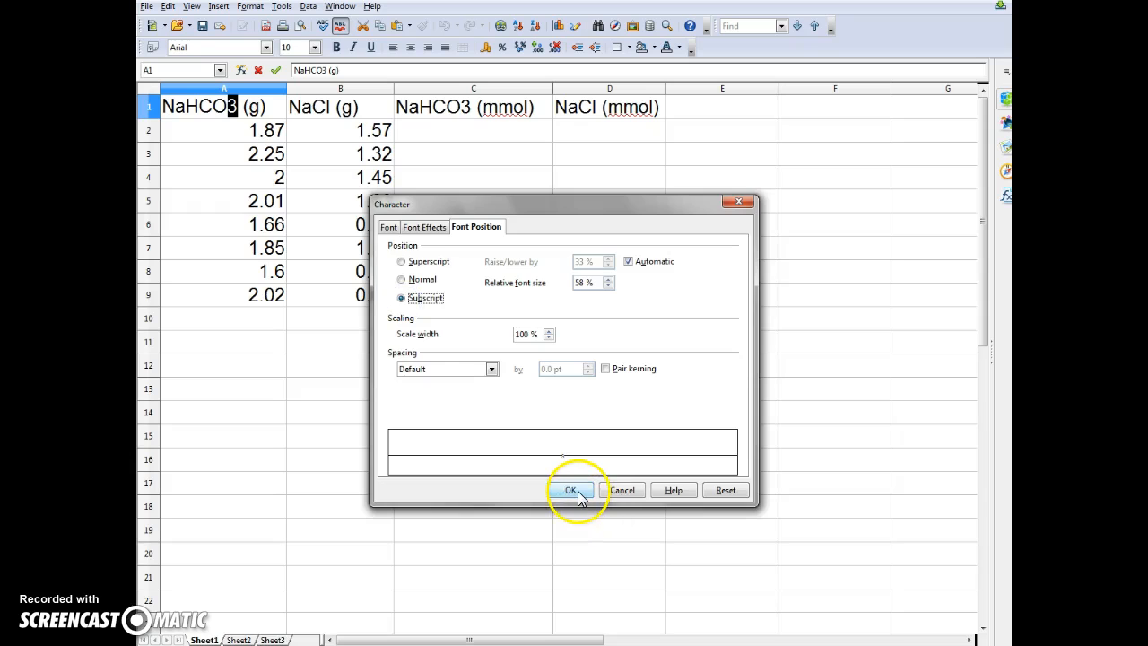
click(571, 491)
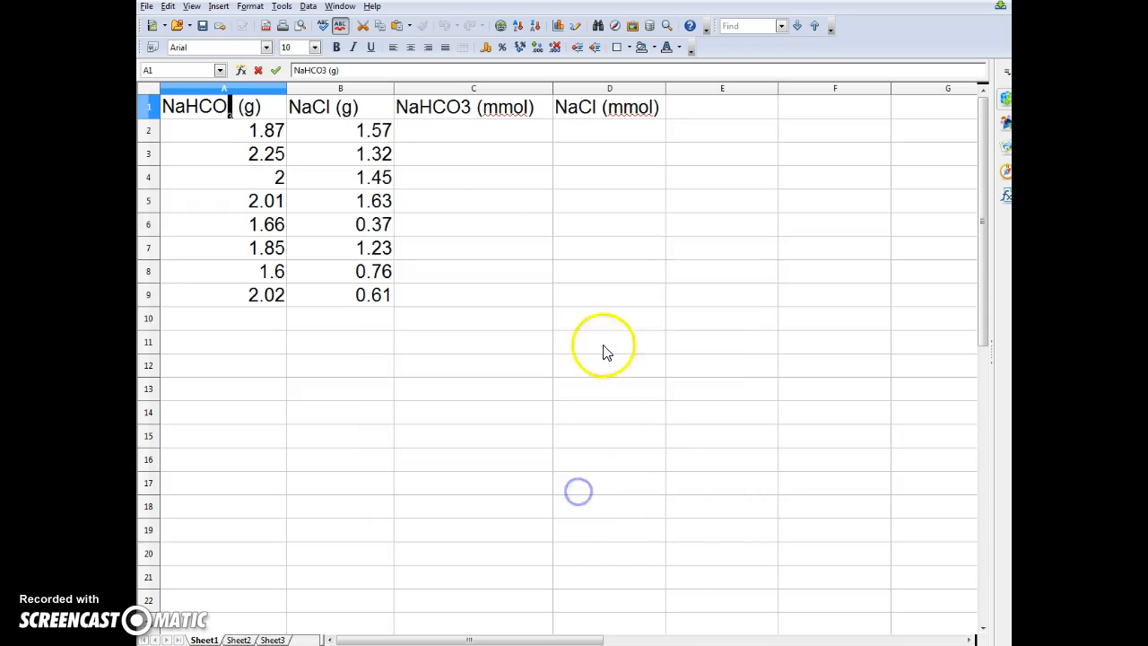
Format the 3 in the NaHCO3 (mmol) heading in cell C1 as subscript
click(467, 112)
double_click(467, 109)
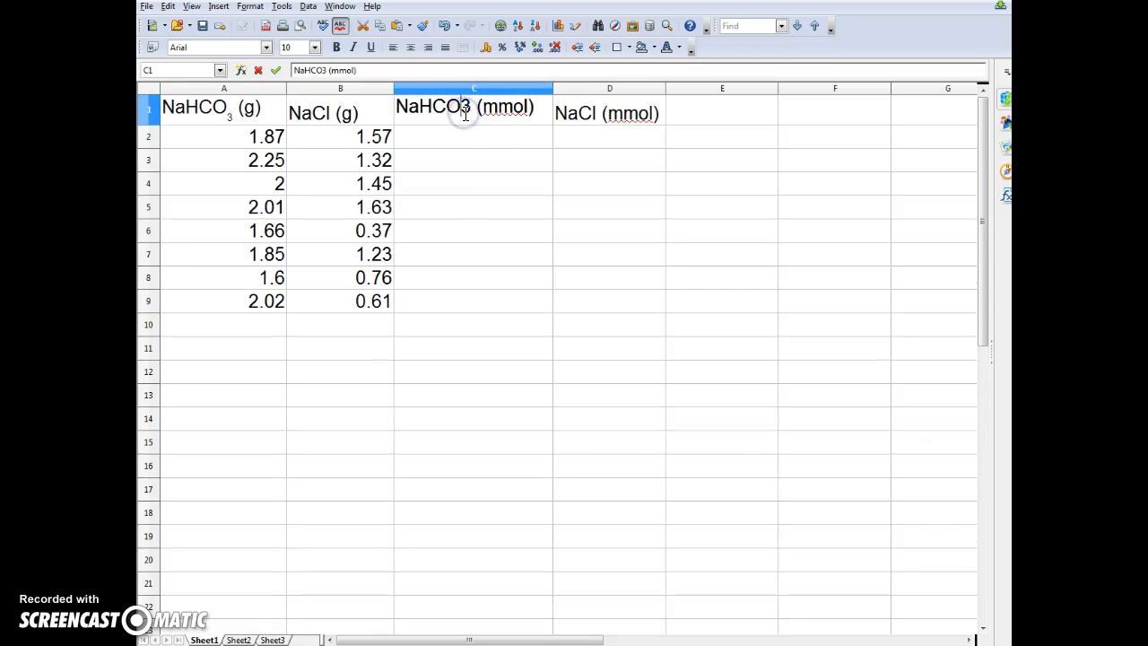
drag(461, 109, 470, 109)
right_click(466, 110)
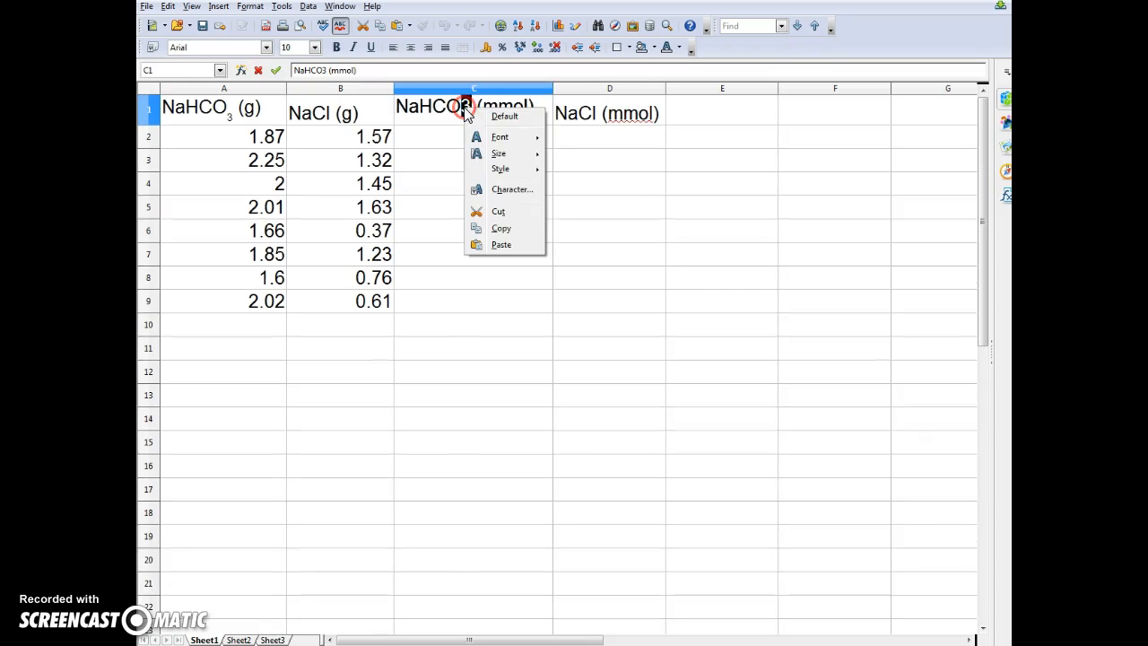
click(508, 190)
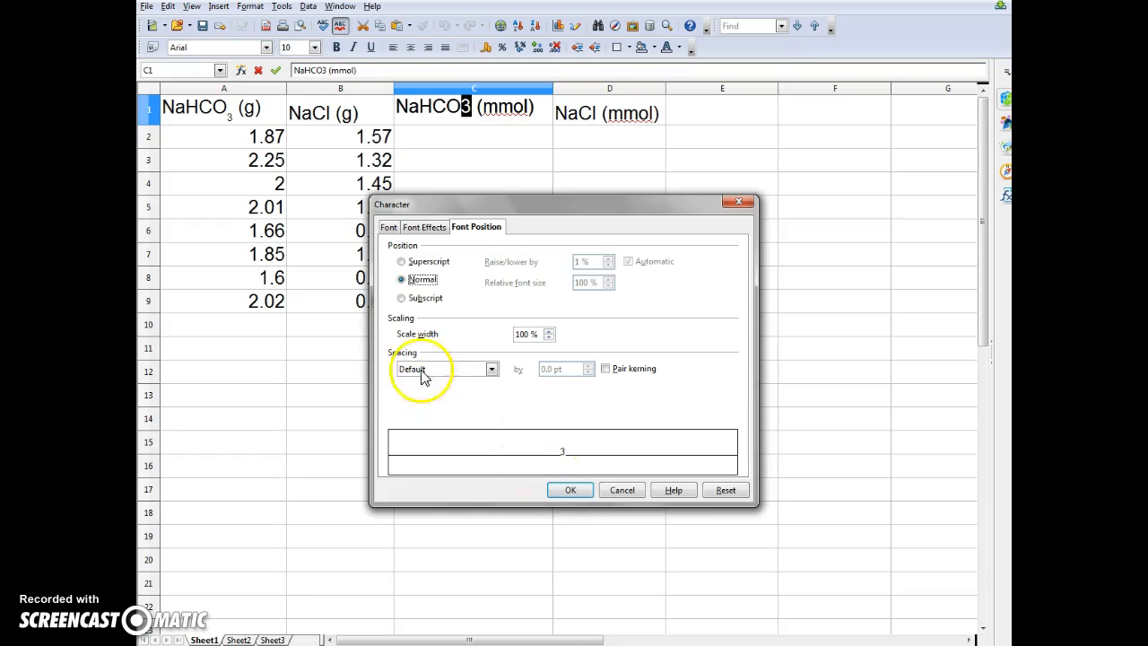
click(402, 298)
click(571, 490)
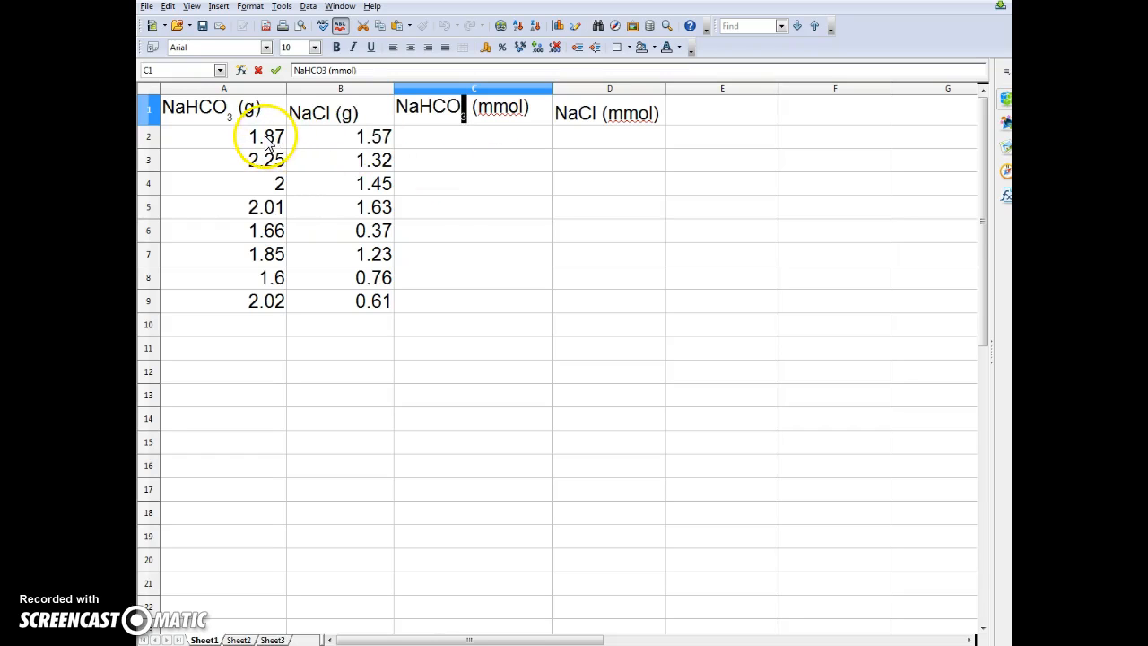
Enter the formula =(A2/84)*1000 in cell C2 to convert the NaHCO3 mass to millimoles
click(491, 146)
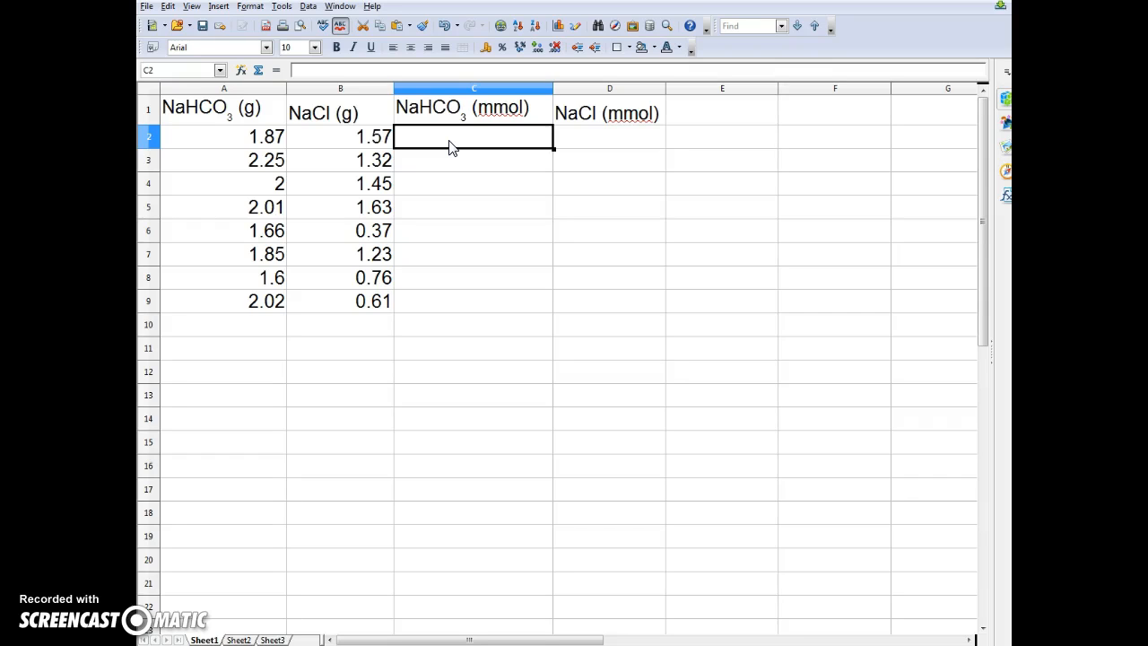
text(=)
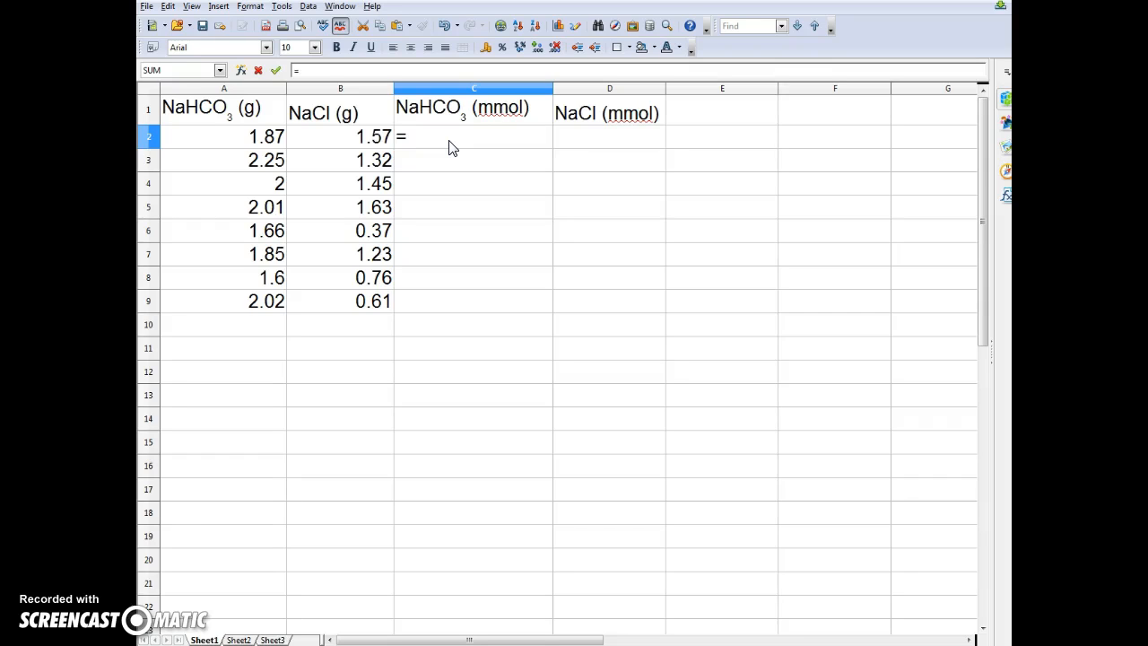
click(251, 142)
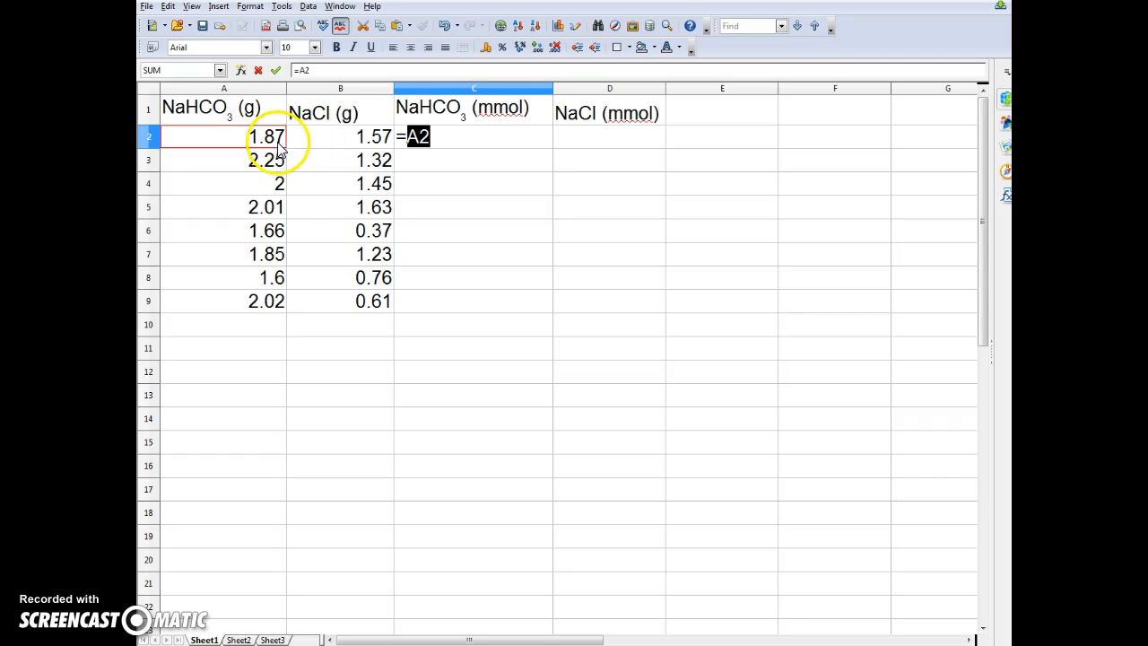
click(437, 140)
text(/84)
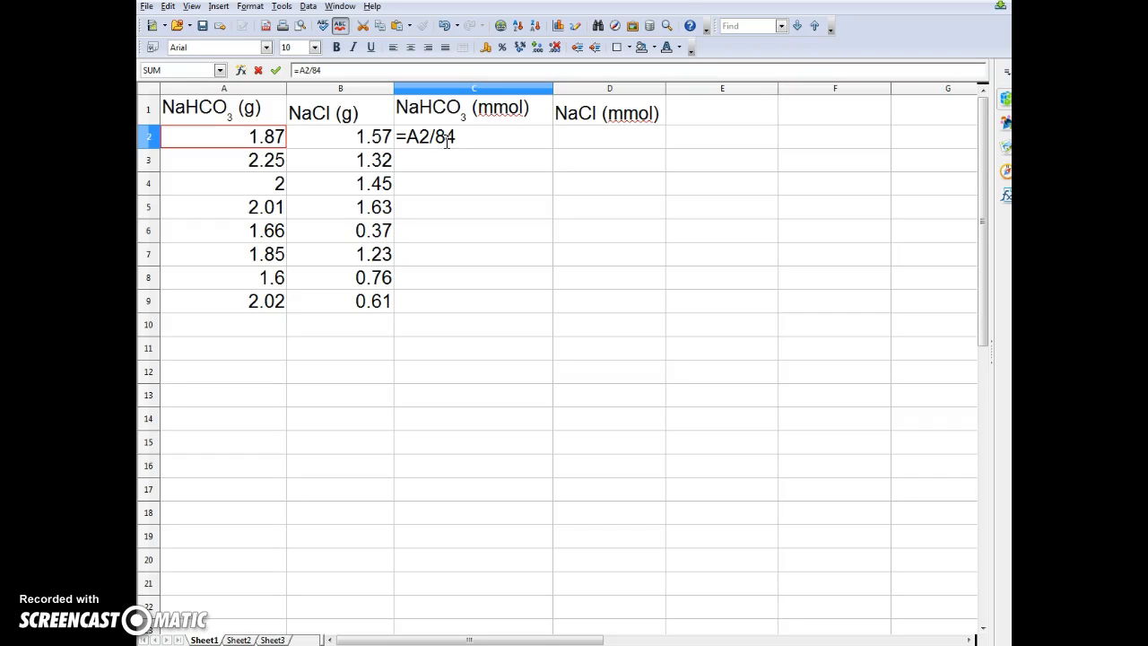
click(408, 139)
text(()
click(478, 137)
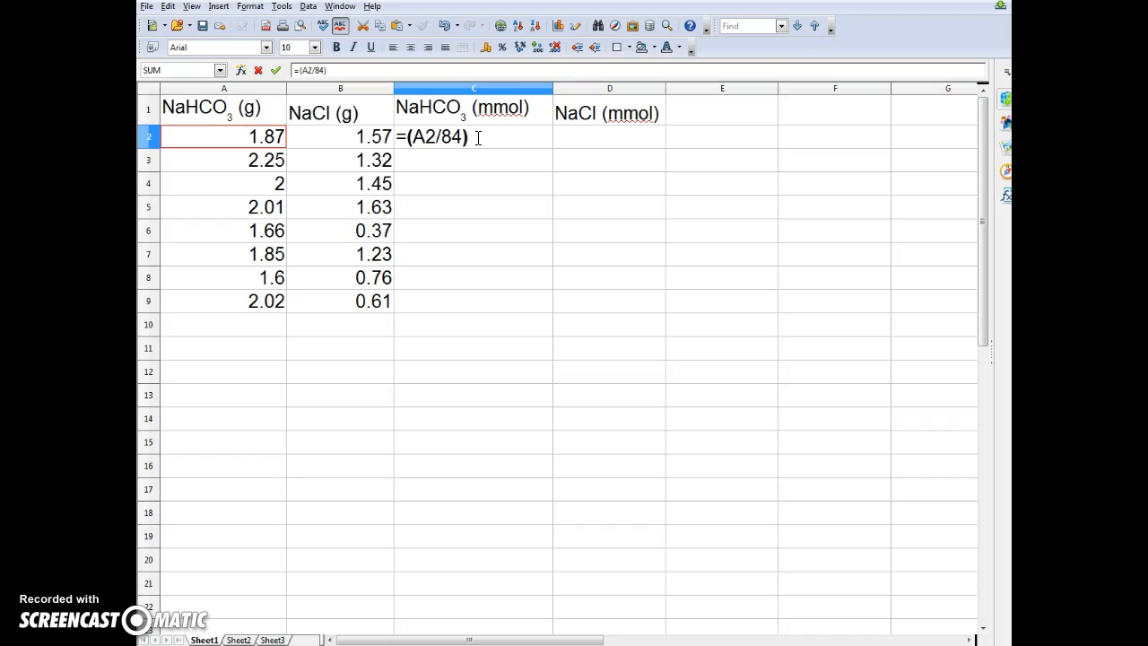
text(*1000)
key(Return)
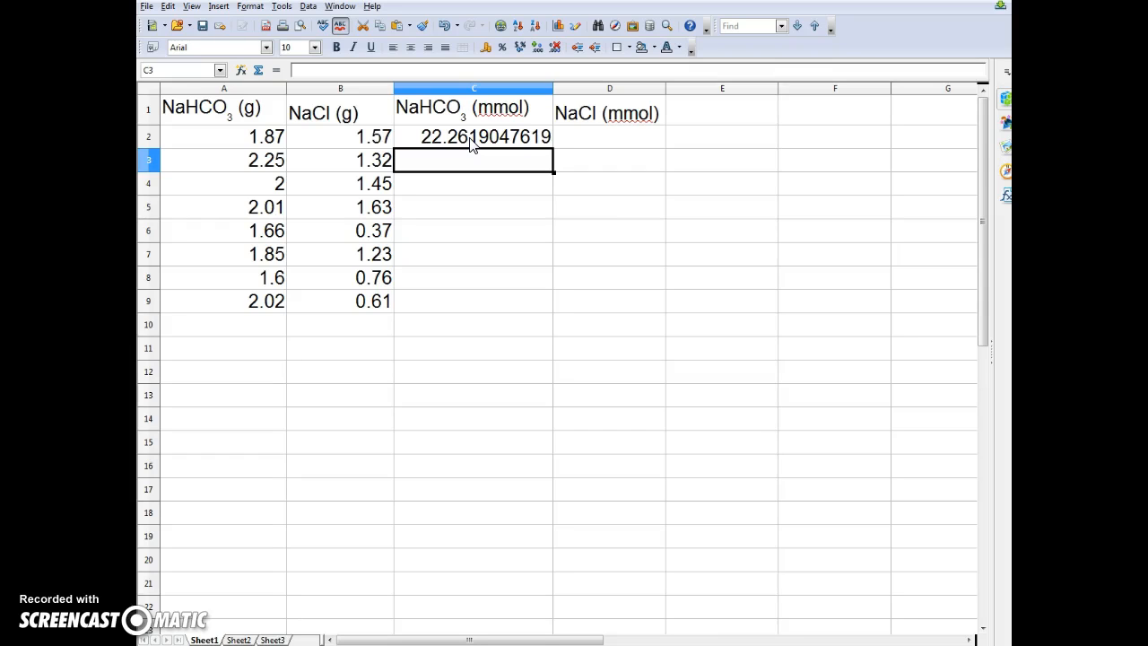
Format cell C2 as a number with 1 decimal place
click(471, 145)
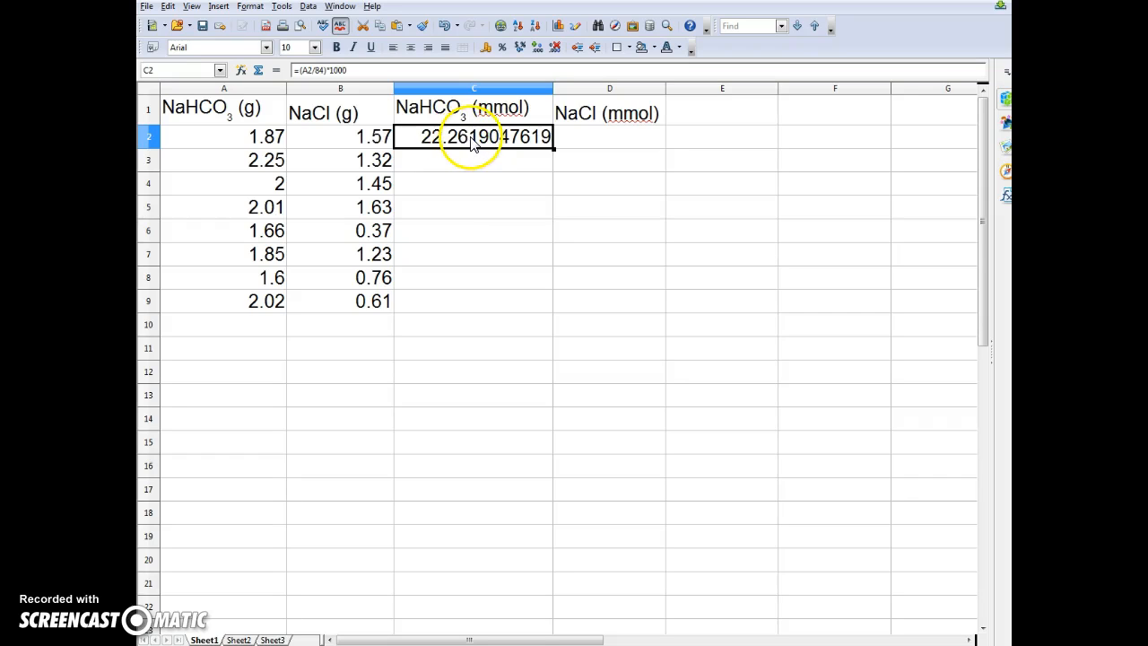
right_click(475, 146)
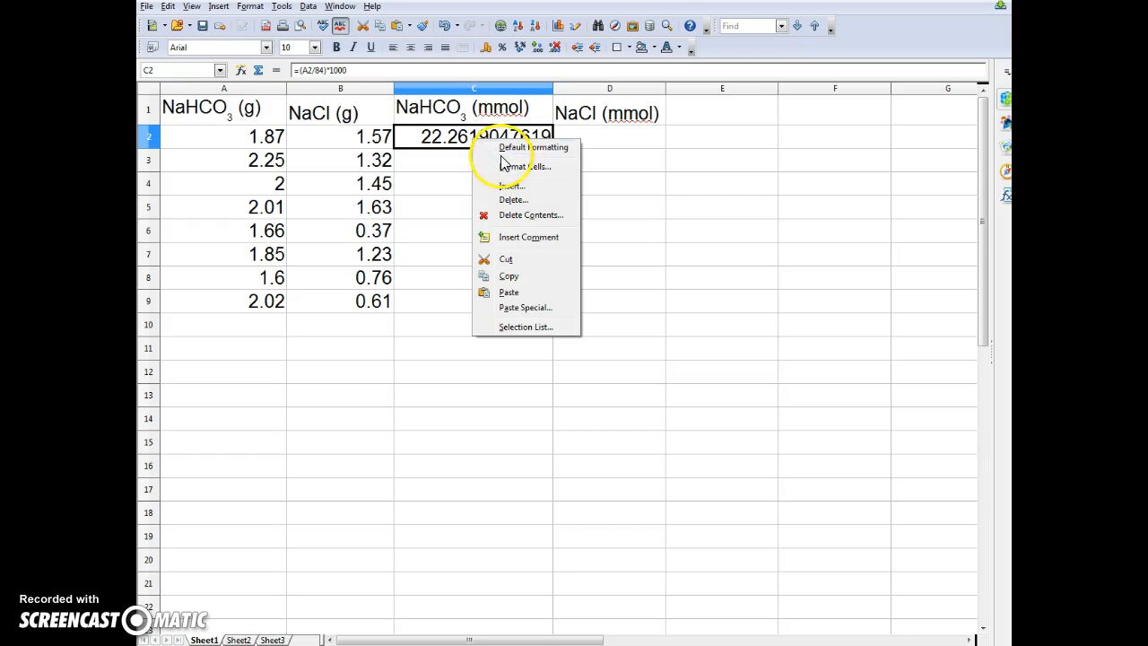
click(503, 165)
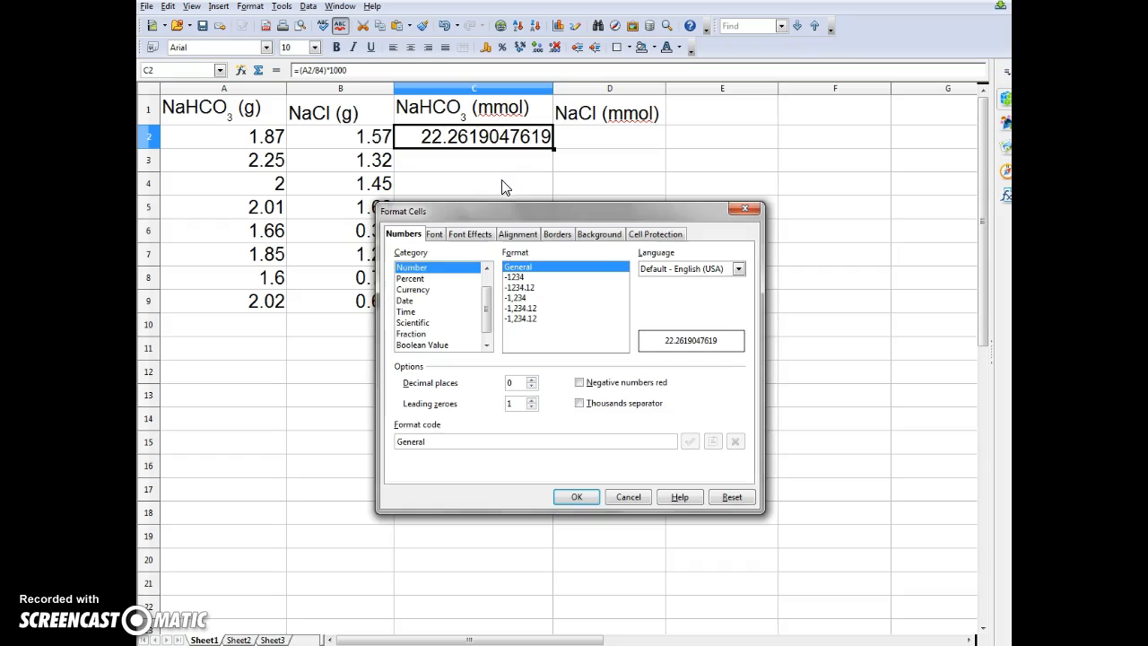
click(425, 269)
click(531, 380)
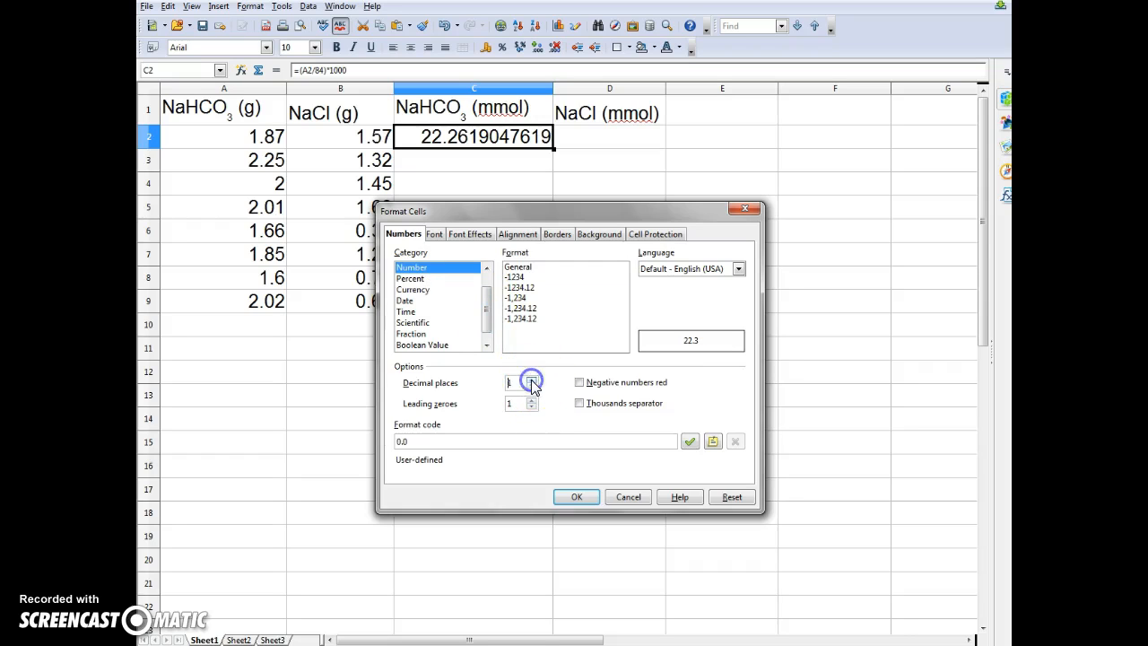
click(580, 496)
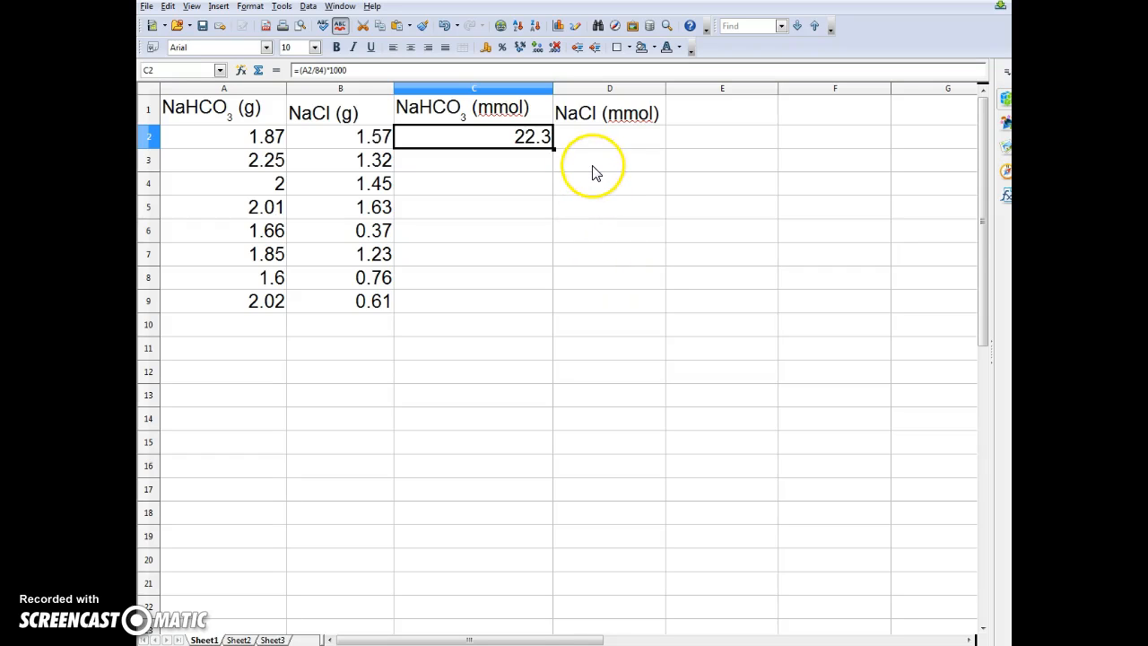
Enter the formula =(B2/58.44)*1000 in cell D2 to convert the NaCl mass to millimoles
click(607, 145)
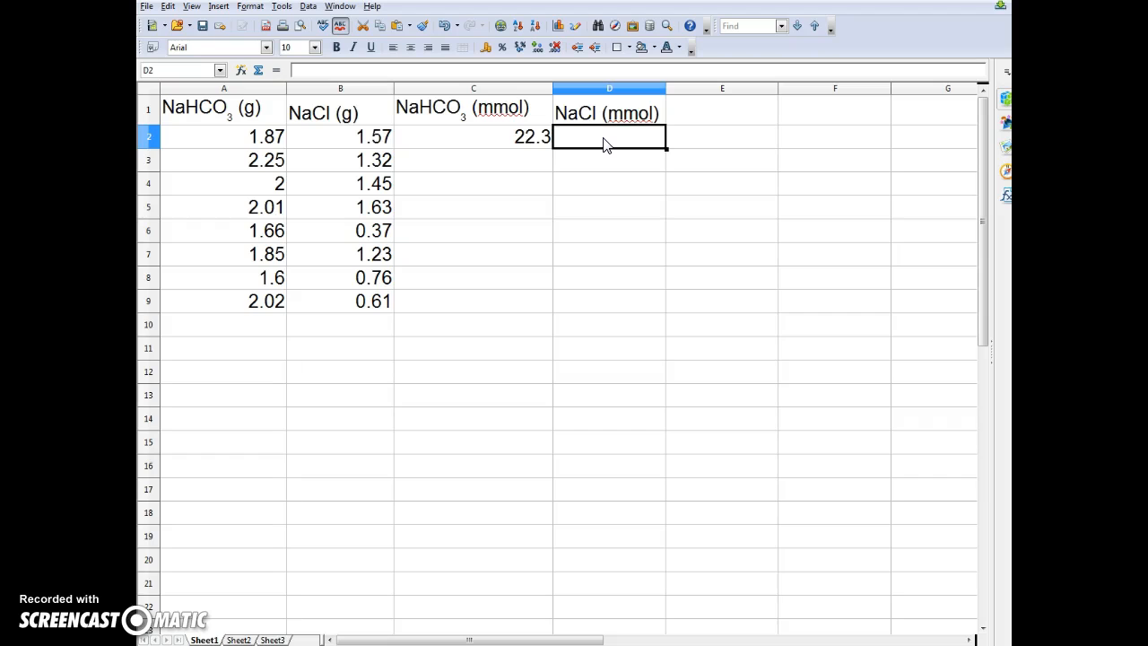
text(=)
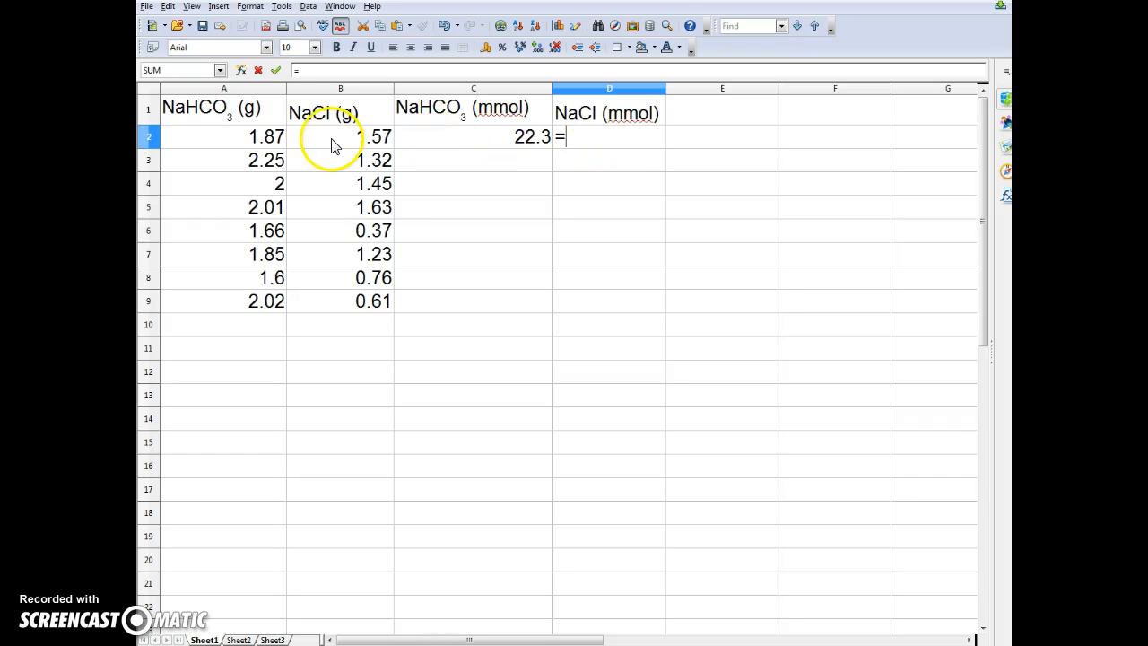
click(332, 145)
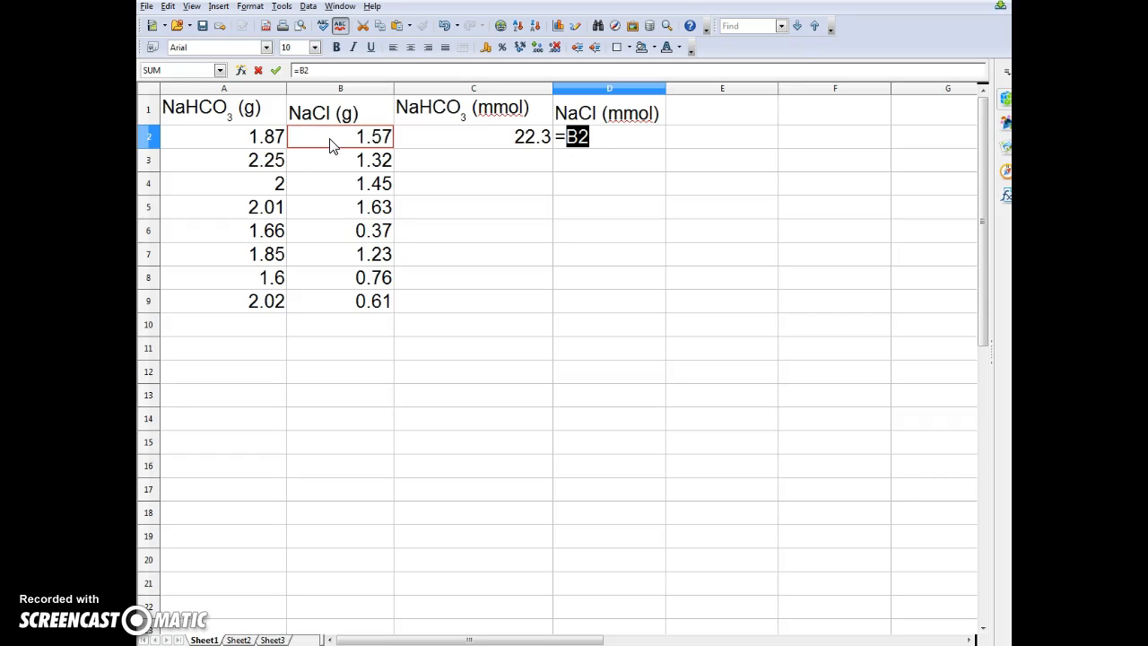
click(590, 136)
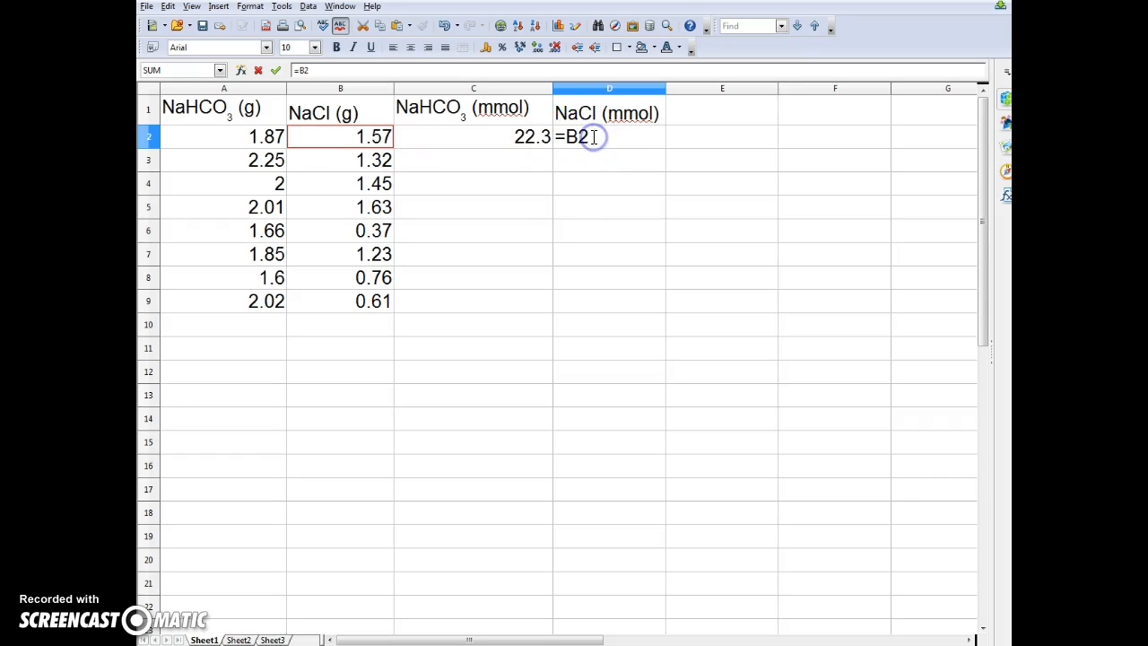
text(/58.44)
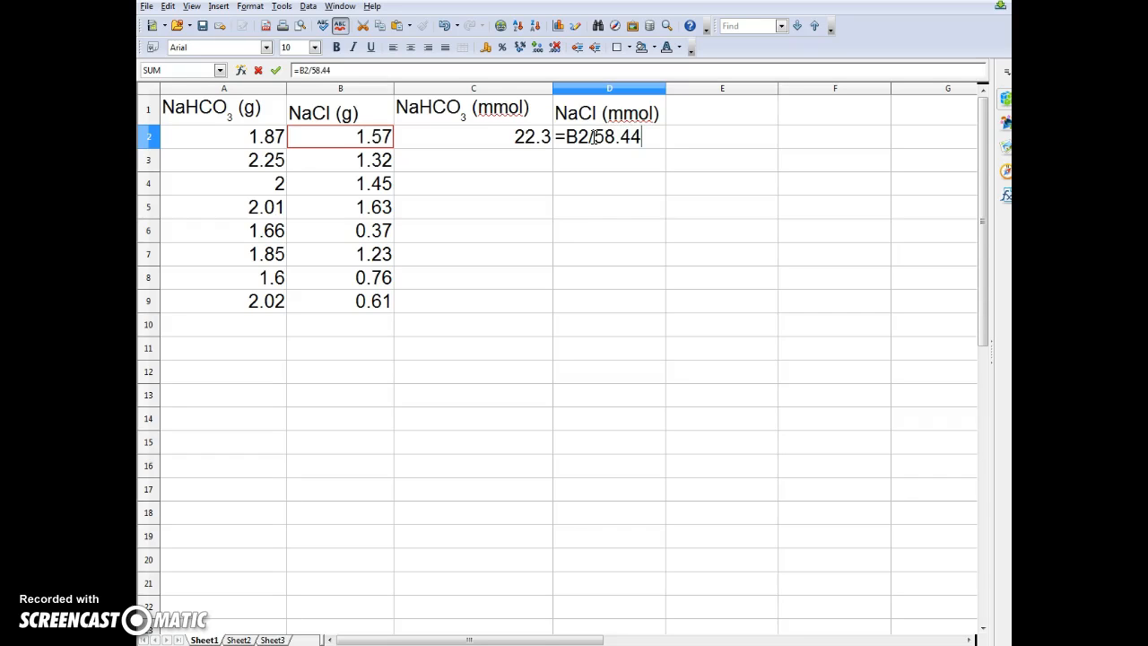
text())
drag(567, 137, 578, 136)
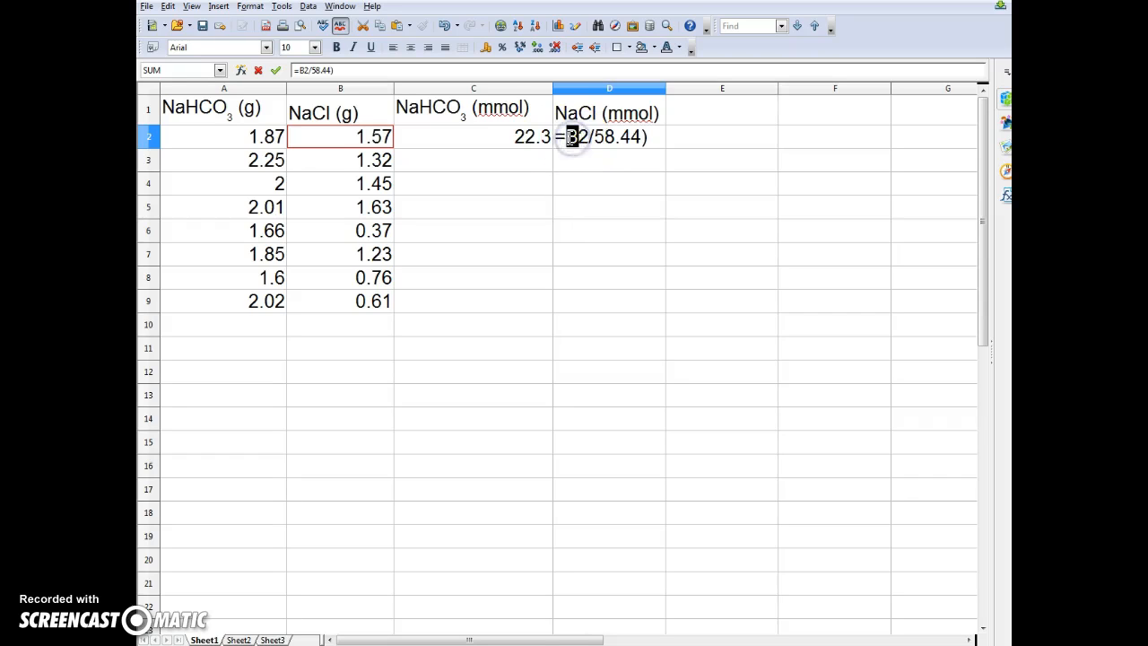
click(567, 137)
text(()
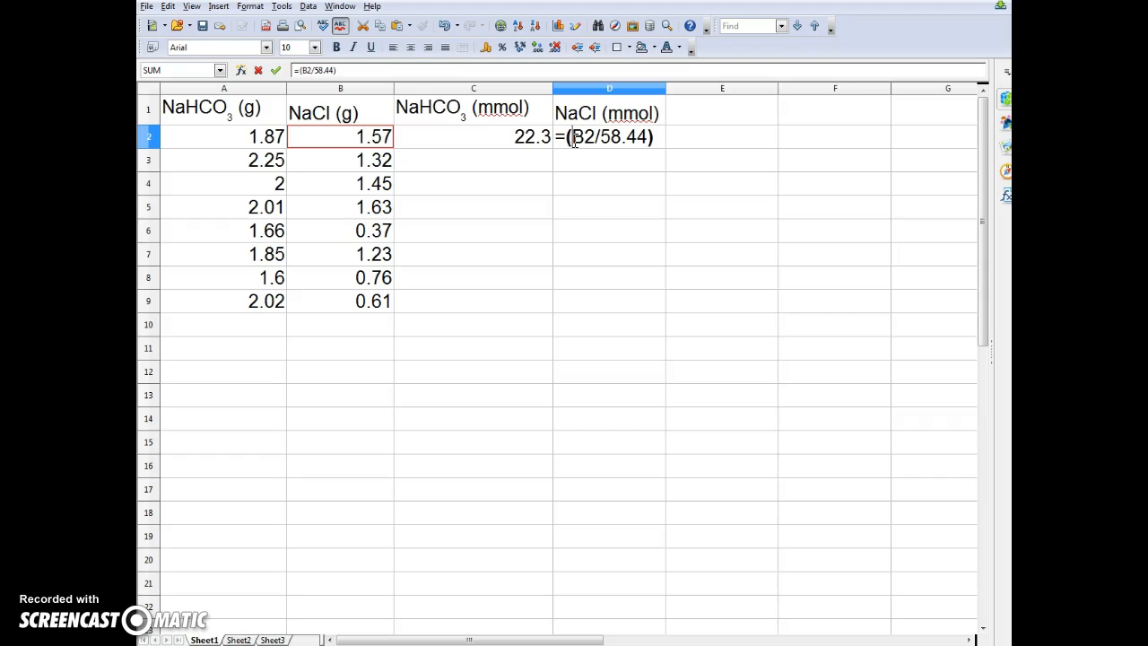
click(653, 139)
text(*1000)
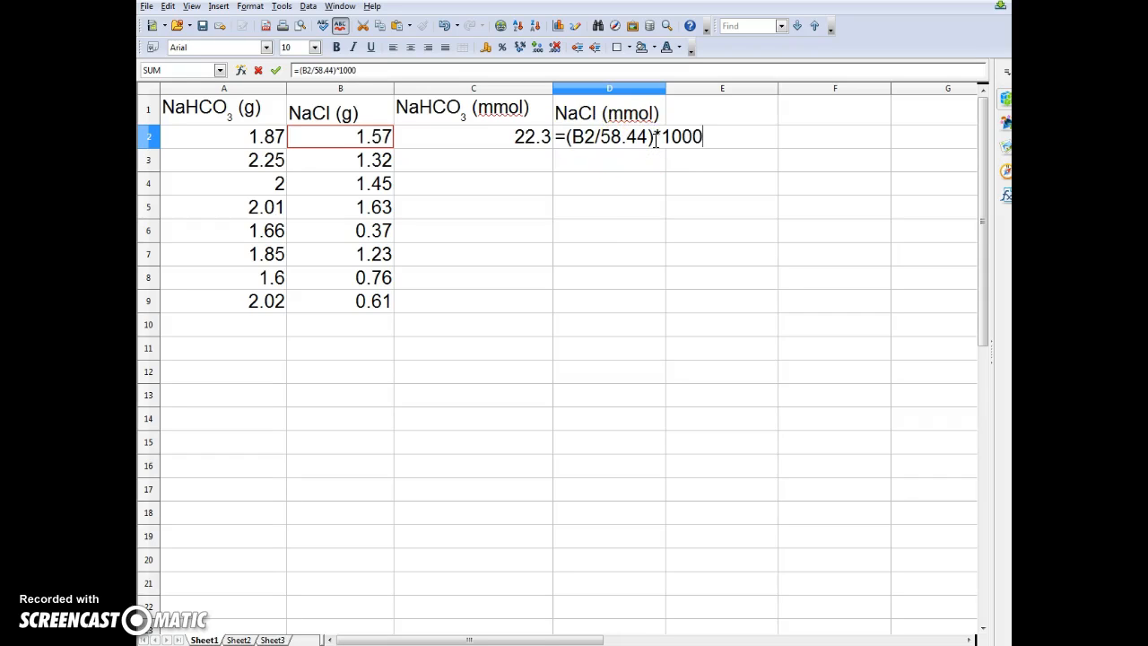
key(Return)
Format cell D2 as a number with 1 decimal place
click(658, 139)
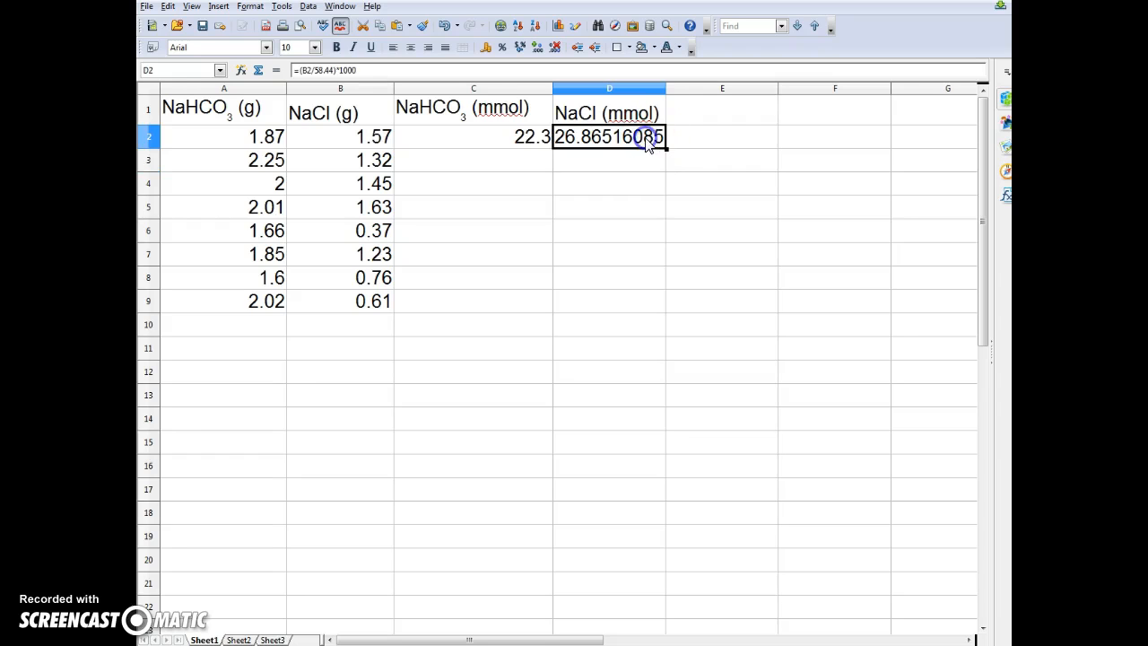
right_click(647, 146)
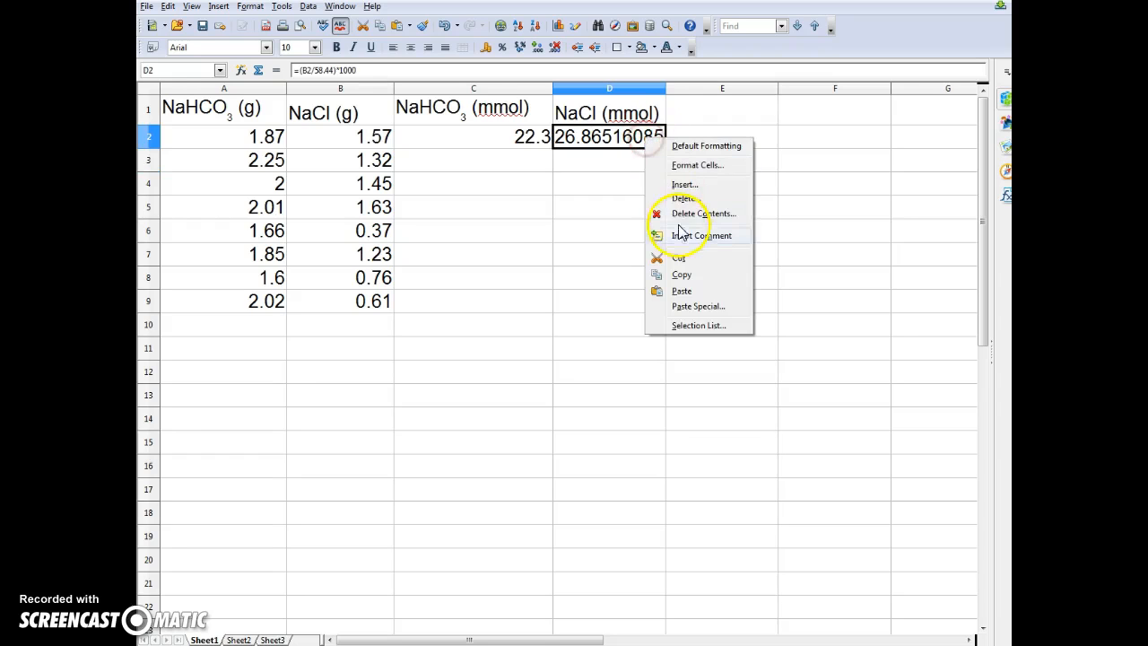
click(695, 166)
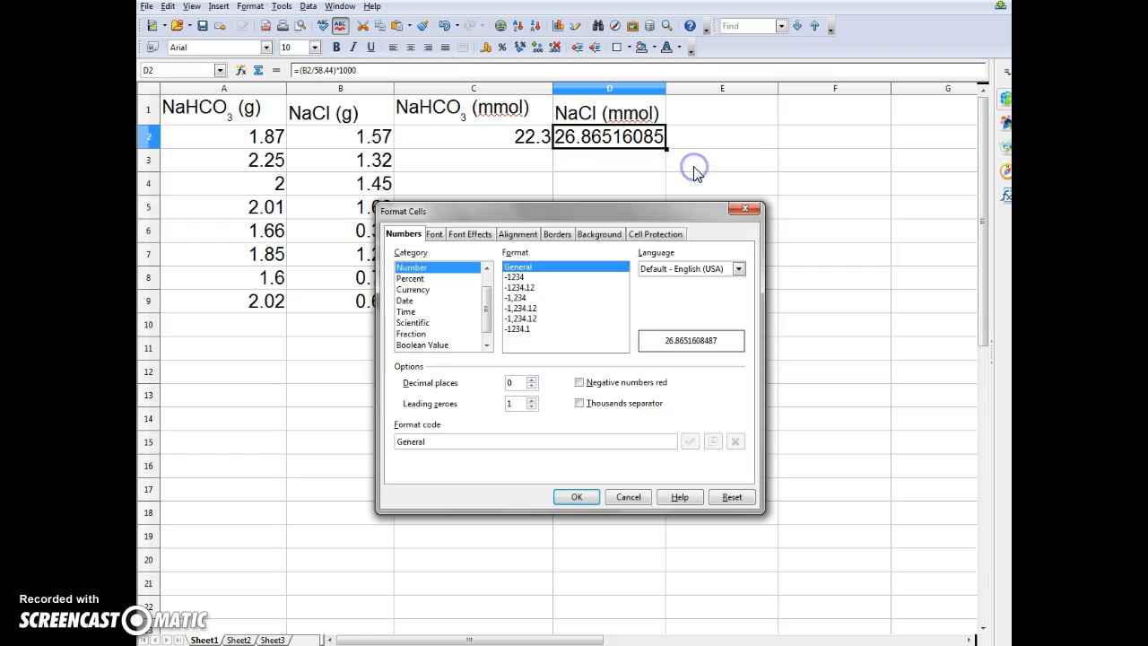
click(532, 379)
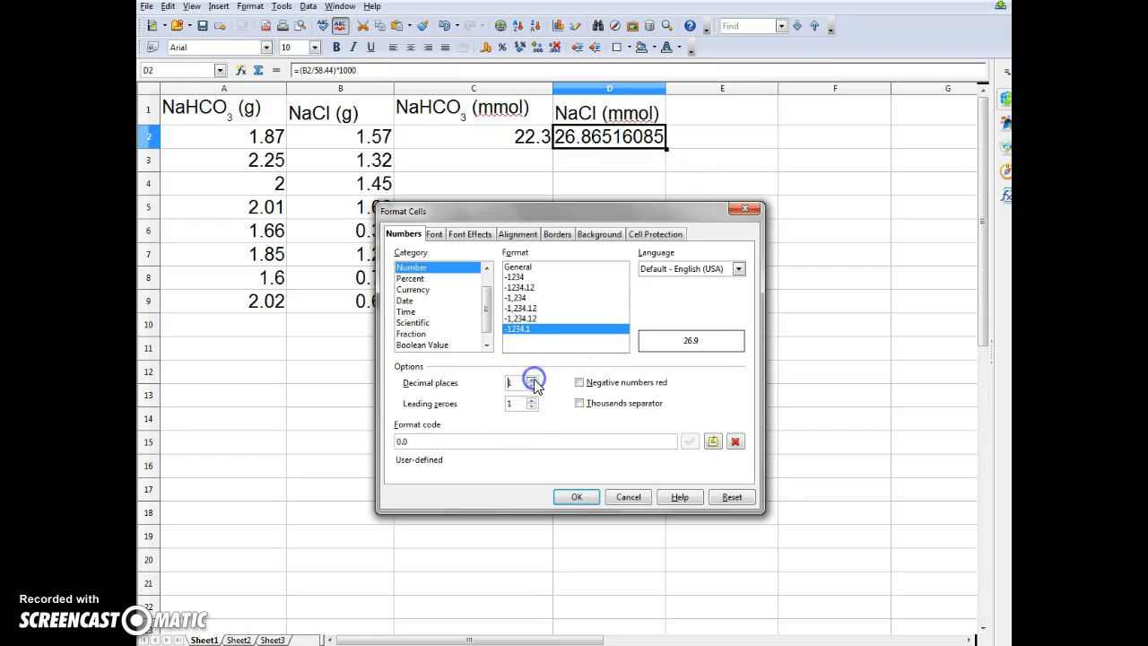
click(579, 499)
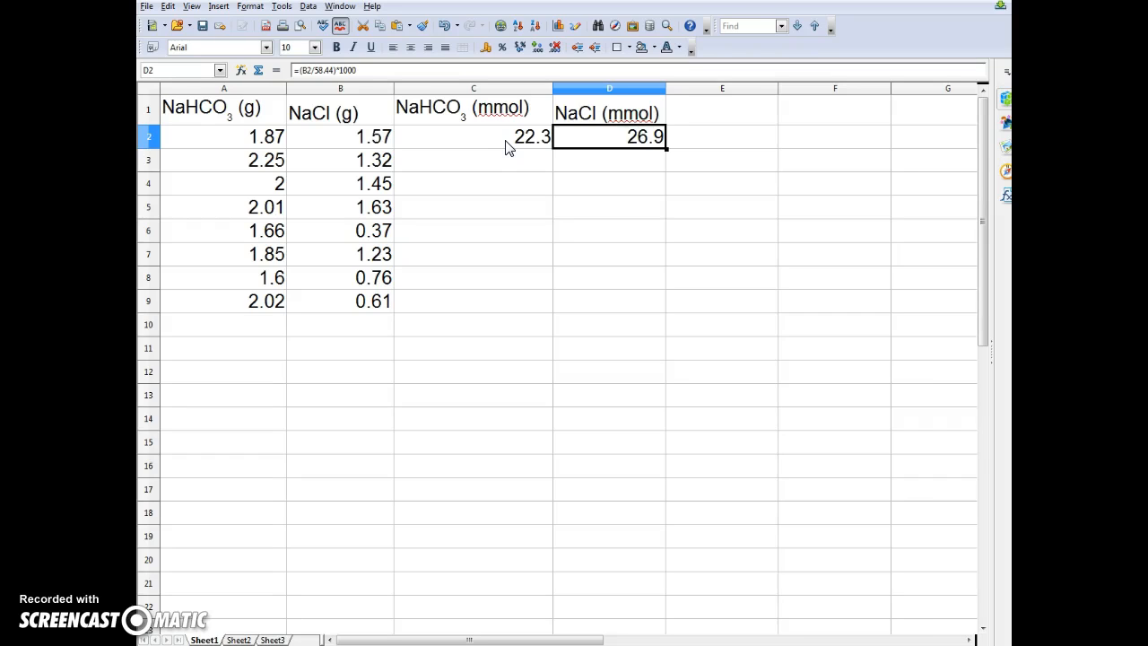
Copy the millimole formulas in C2:D2 down to rows 3 through 9 of both columns
click(482, 147)
drag(480, 147, 586, 151)
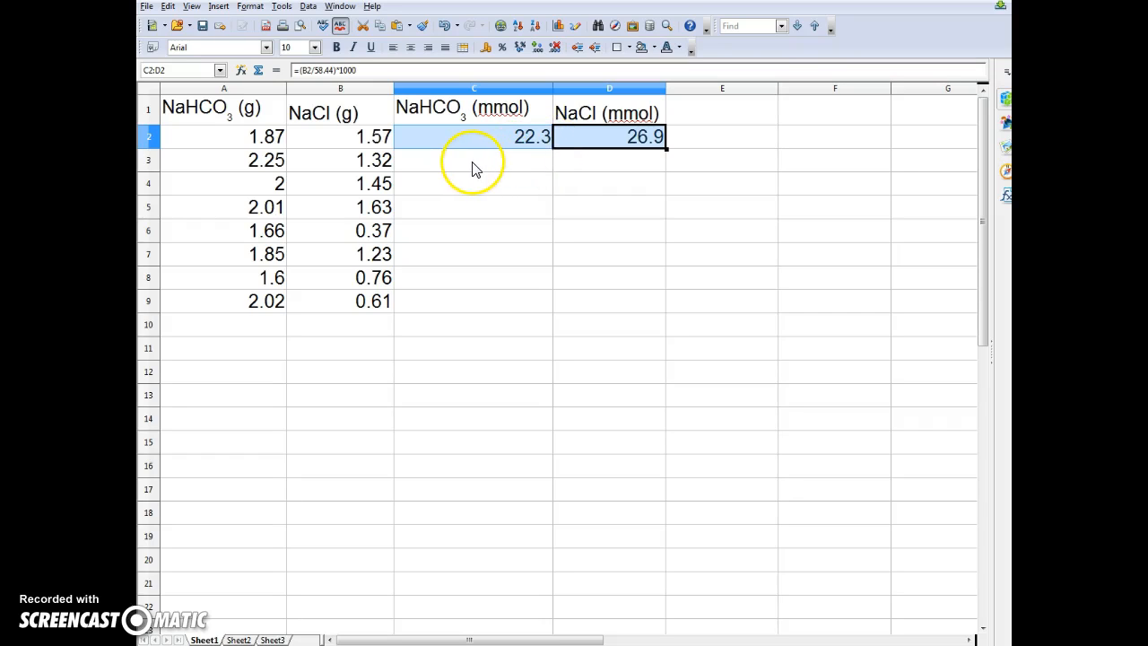
drag(477, 169, 465, 296)
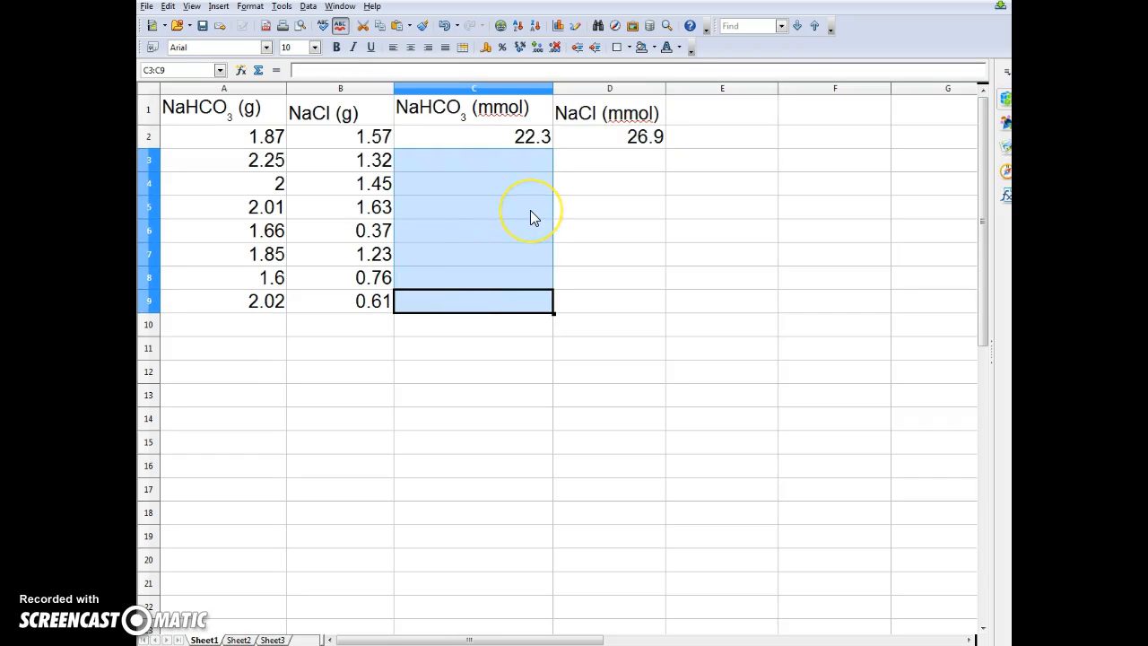
key(ctrl+v)
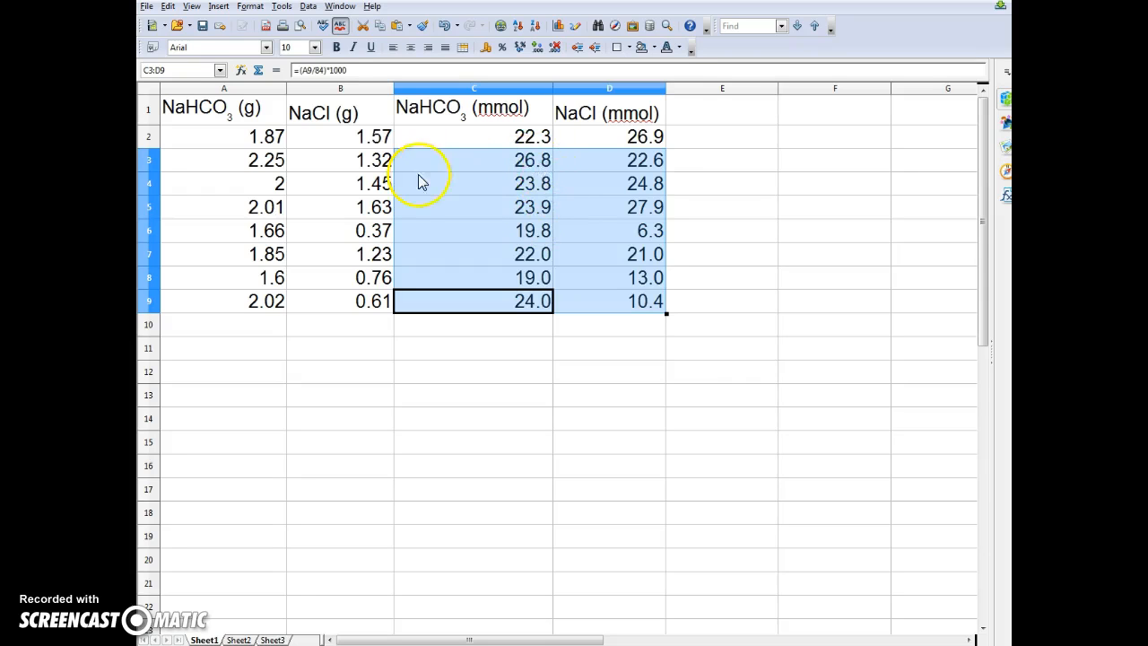
Examine the formulas in cells C2 through C7 to check that each refers to the mass in its own row
click(526, 160)
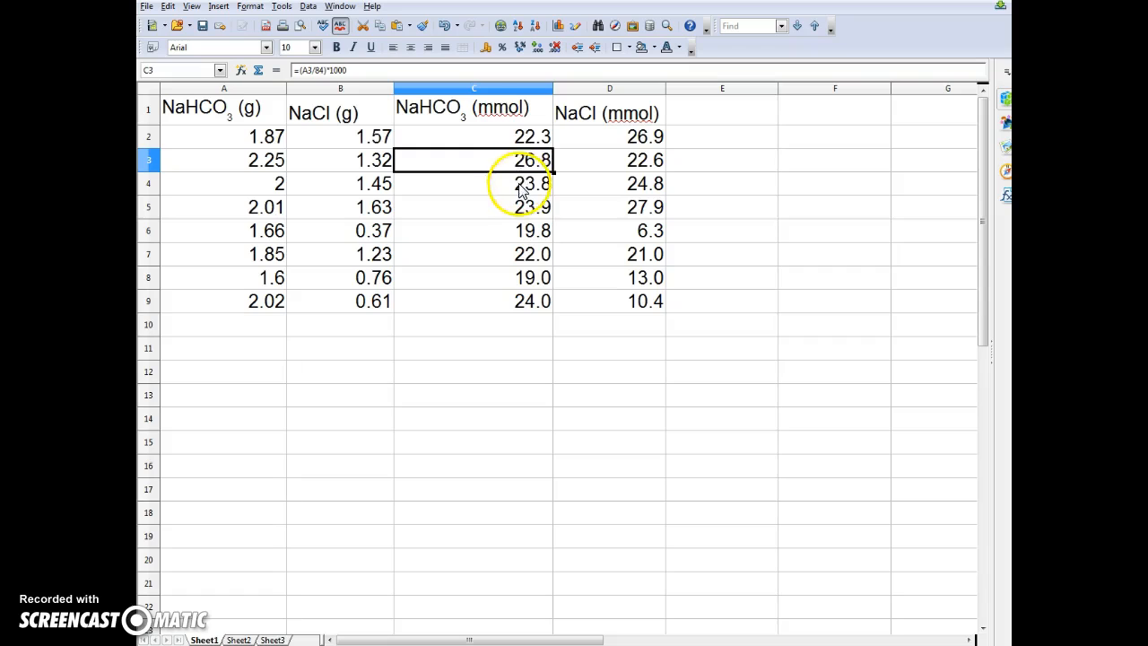
click(519, 188)
click(520, 208)
click(524, 233)
click(528, 255)
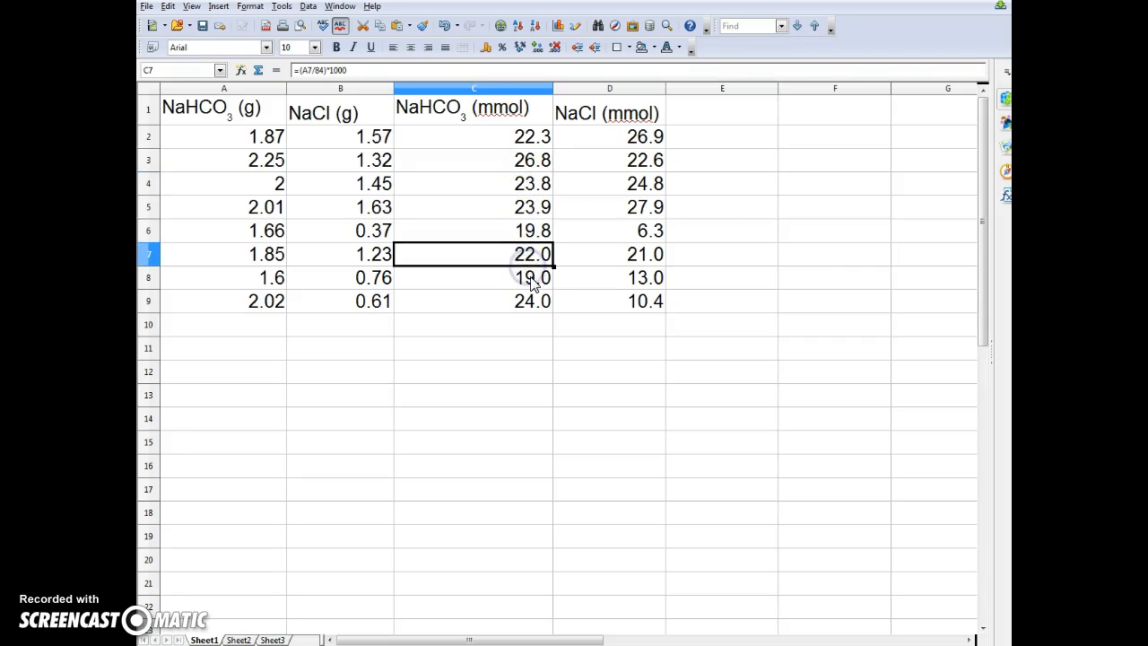
click(534, 140)
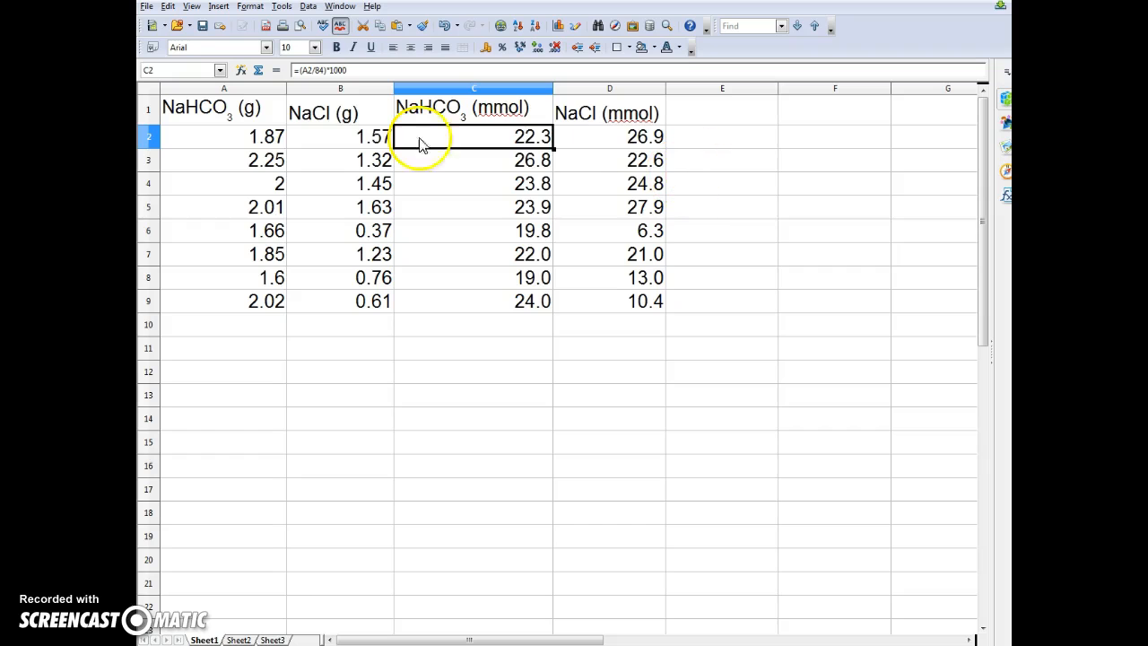
Center the headings and values in A1:D9 horizontally
drag(237, 111, 580, 302)
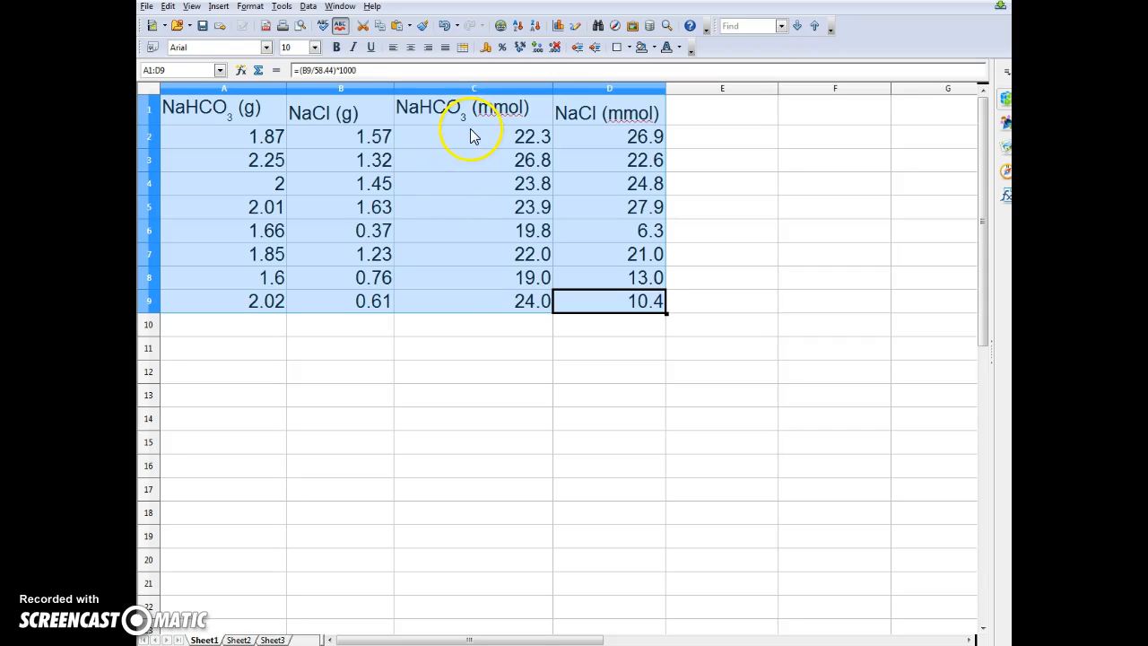
click(411, 49)
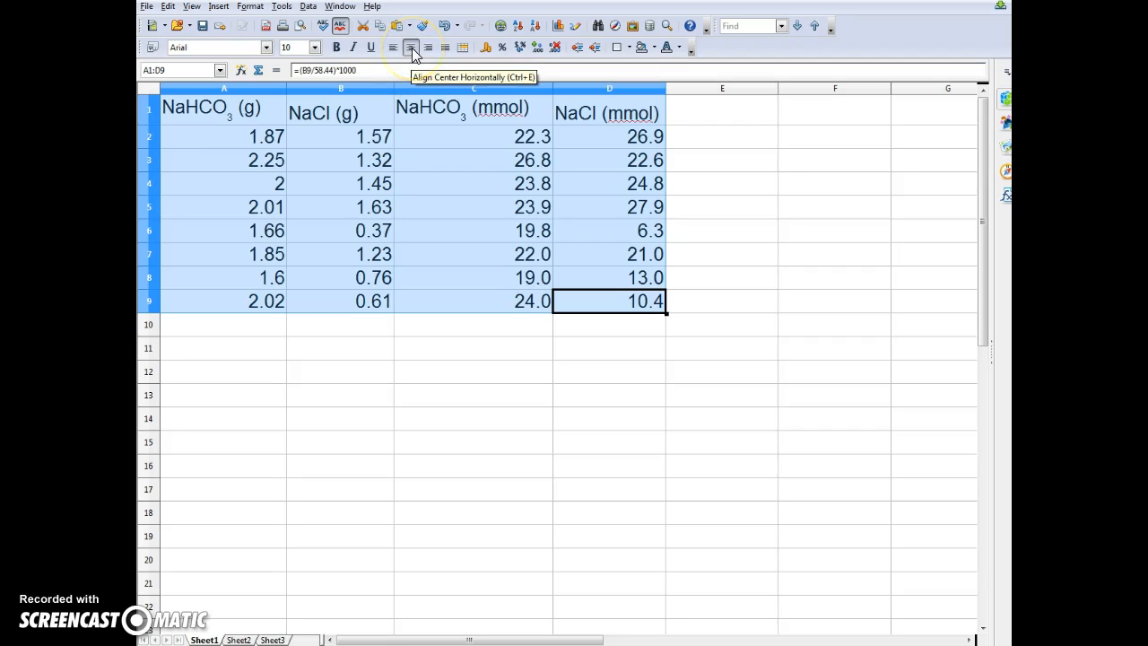
click(412, 49)
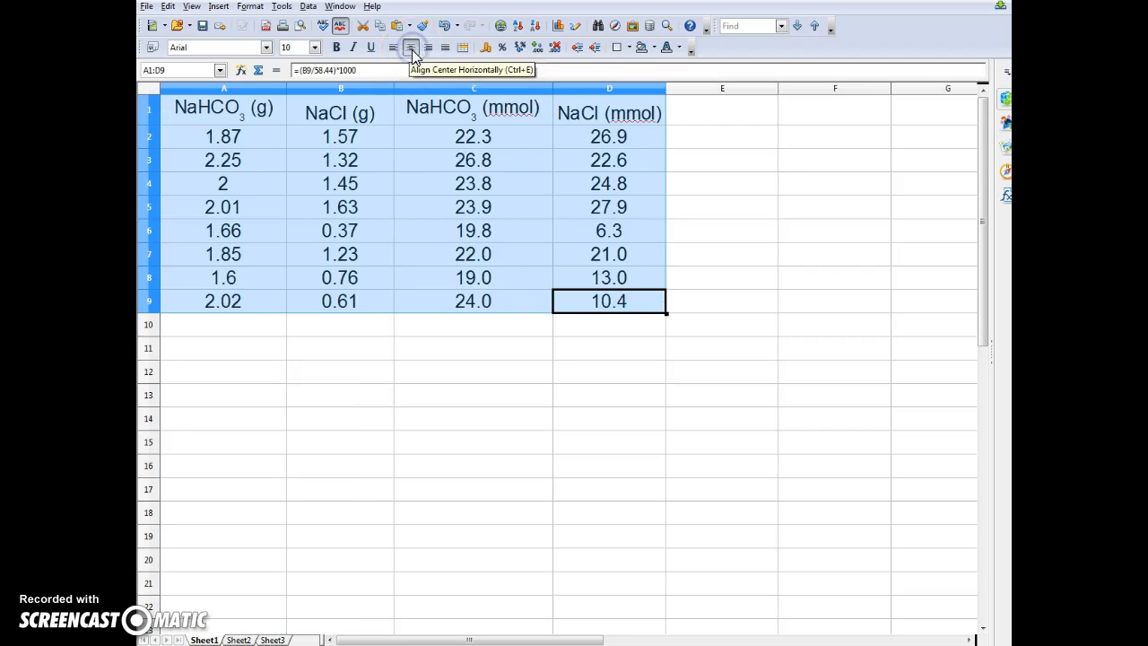
Enter the heading Ratio in cell E1
click(728, 115)
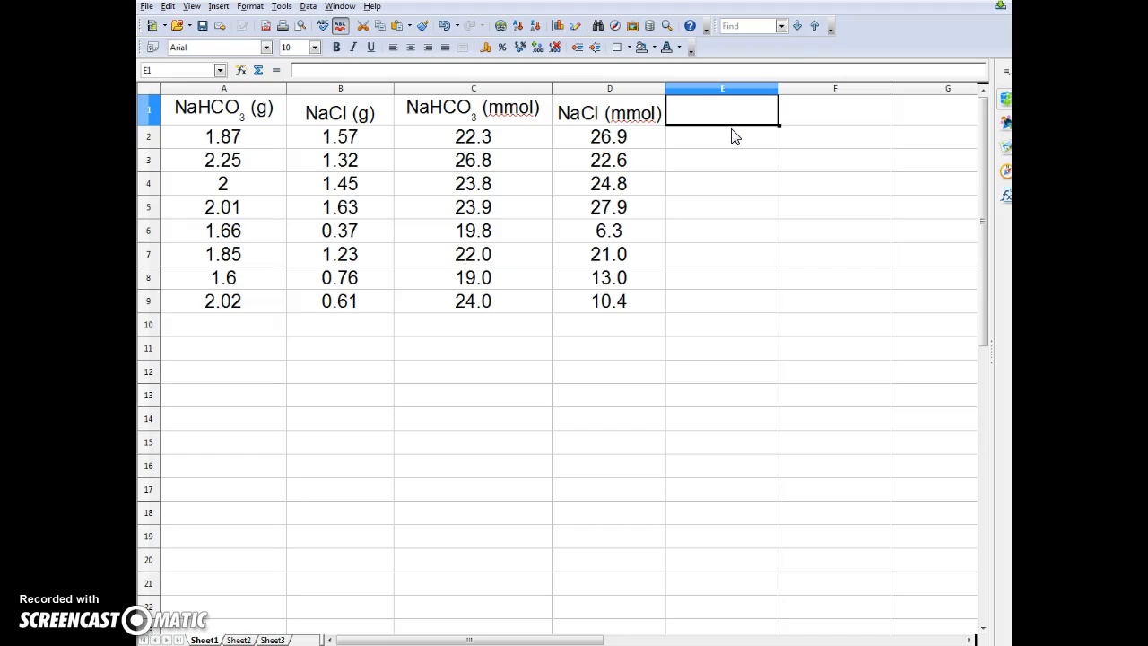
click(735, 122)
text(Ratio)
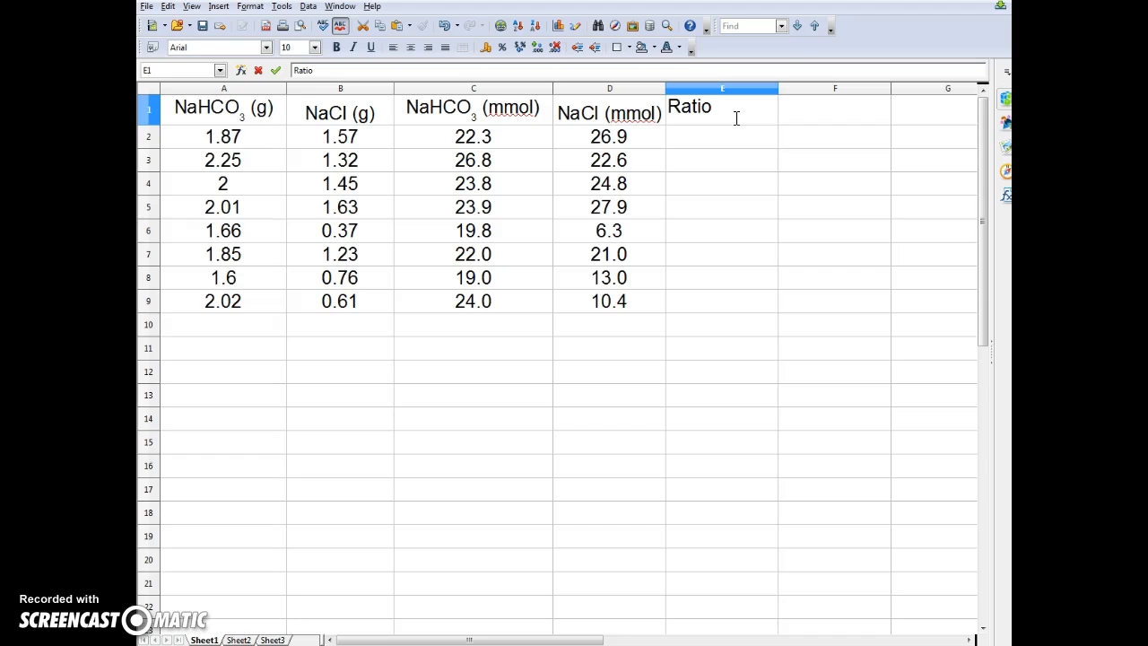
key(Return)
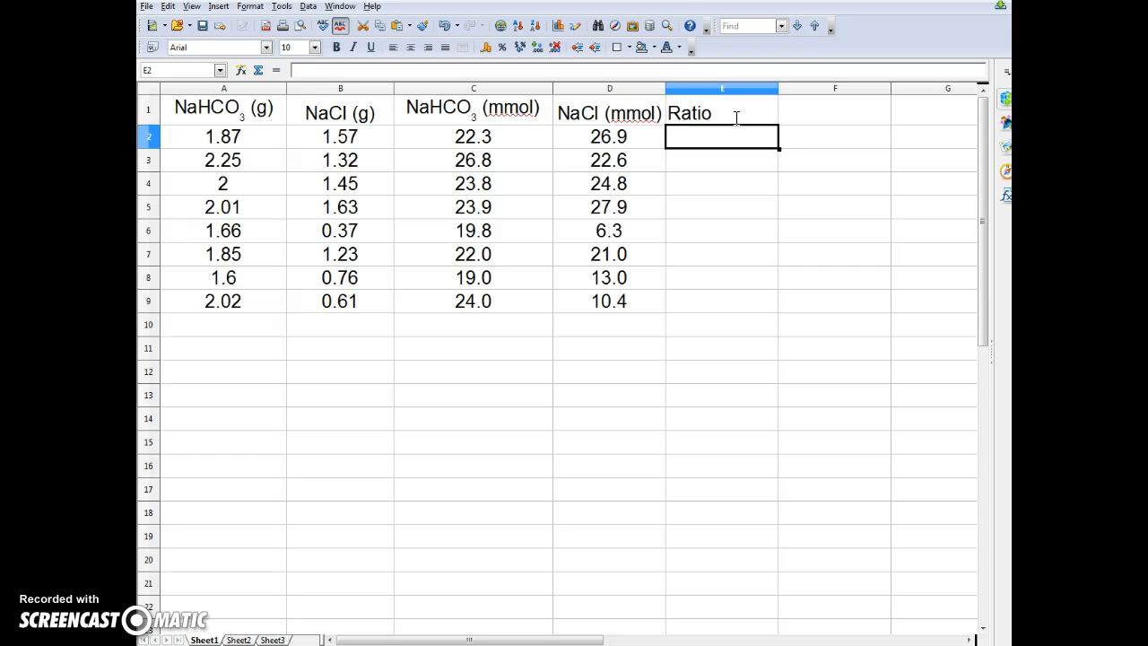
Enter the formula =(D2/C2) in cell E2 to divide the NaCl millimoles by the NaHCO3 millimoles
click(710, 144)
text(=)
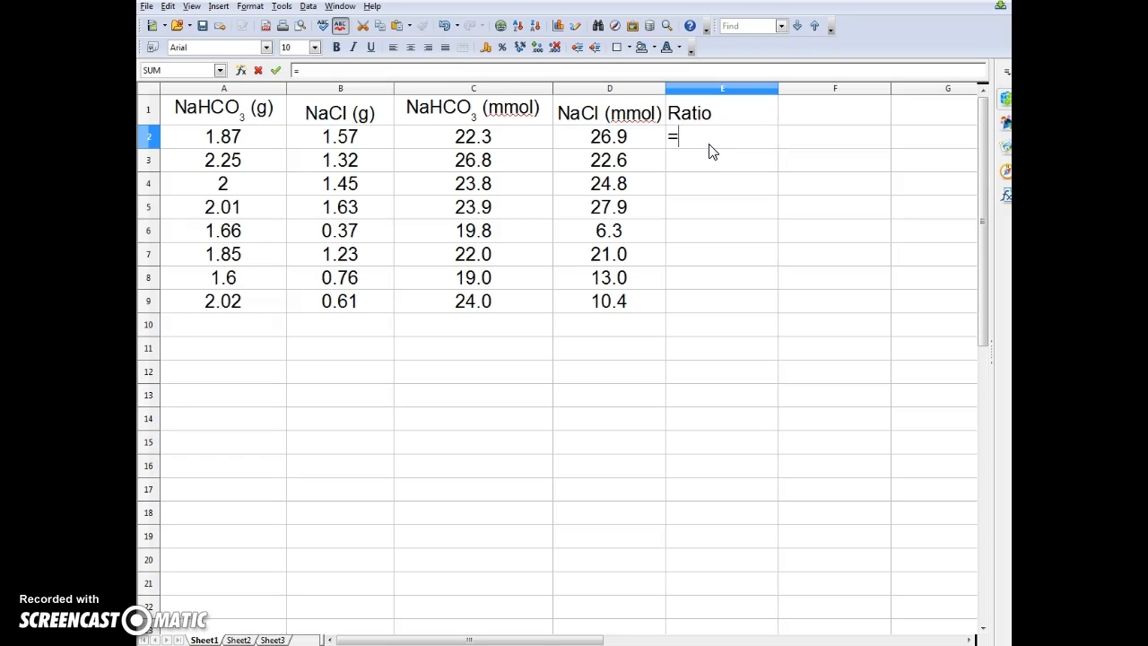
text(()
click(618, 139)
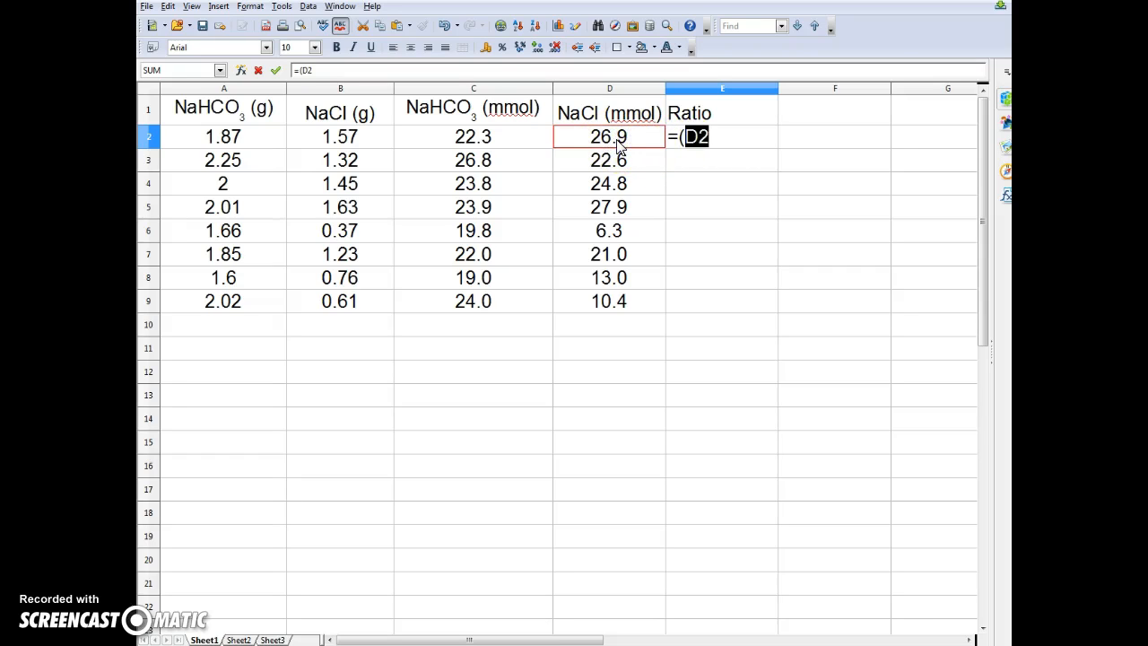
text(/)
click(478, 147)
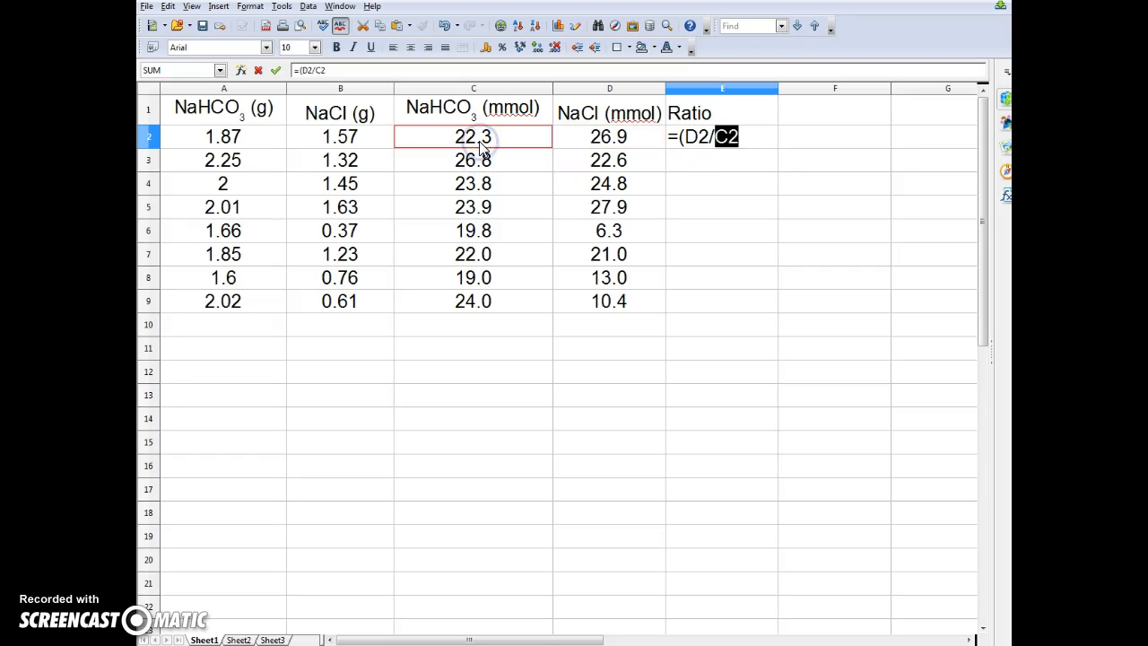
text())
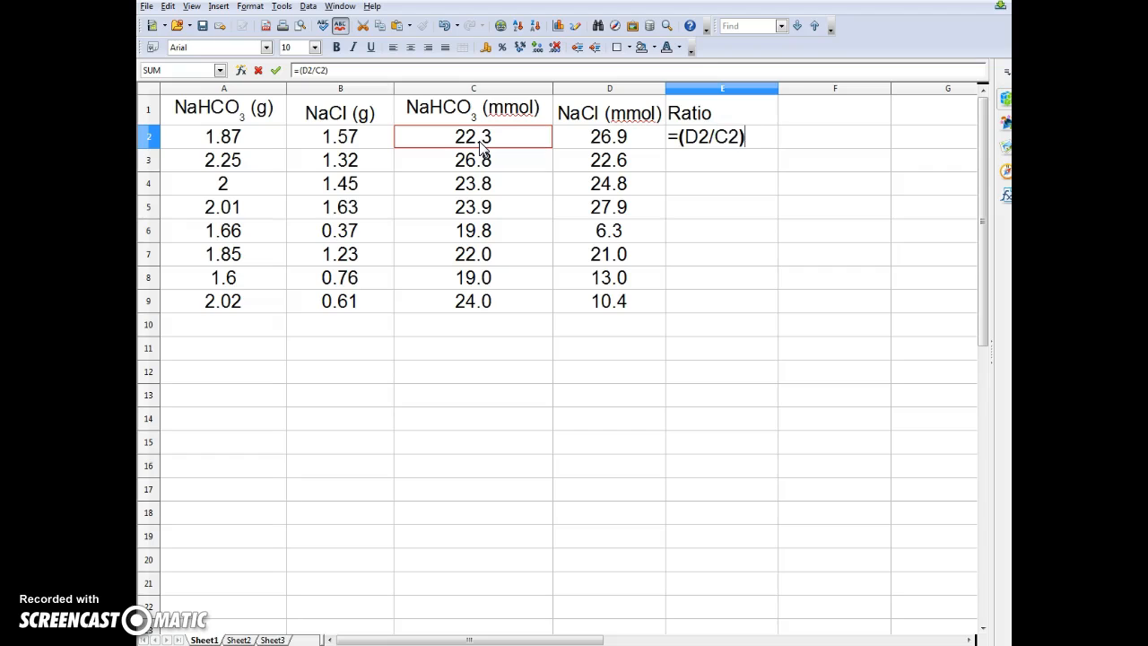
key(Return)
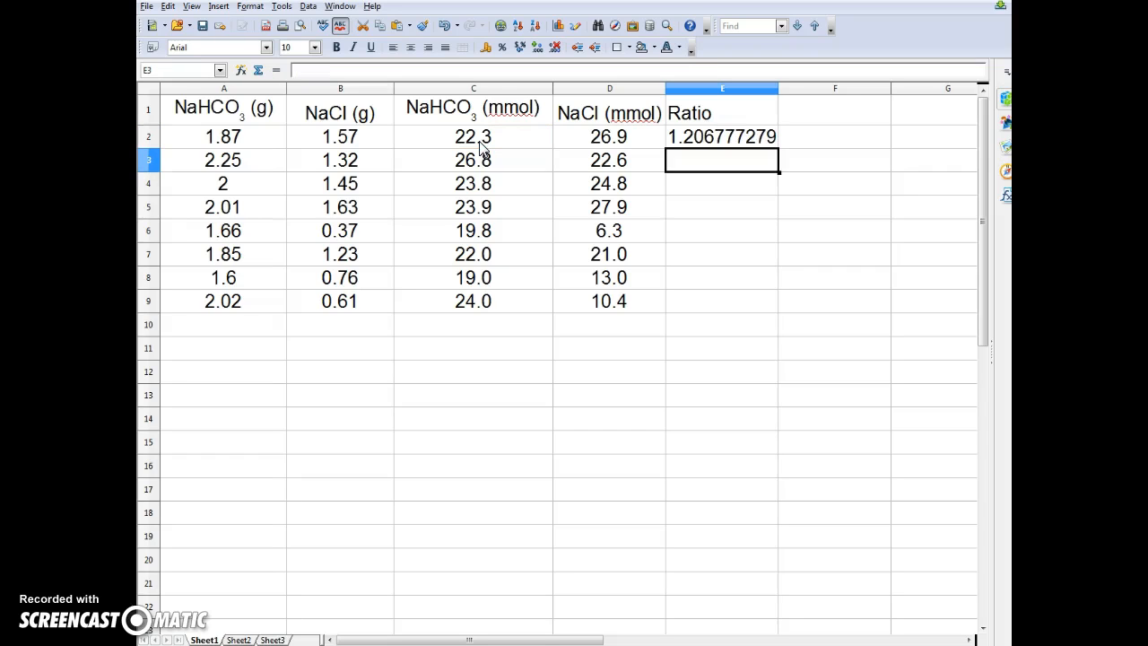
Format cell E2 as a number with 2 decimal places and copy its ratio formula down to E3:E9
click(732, 143)
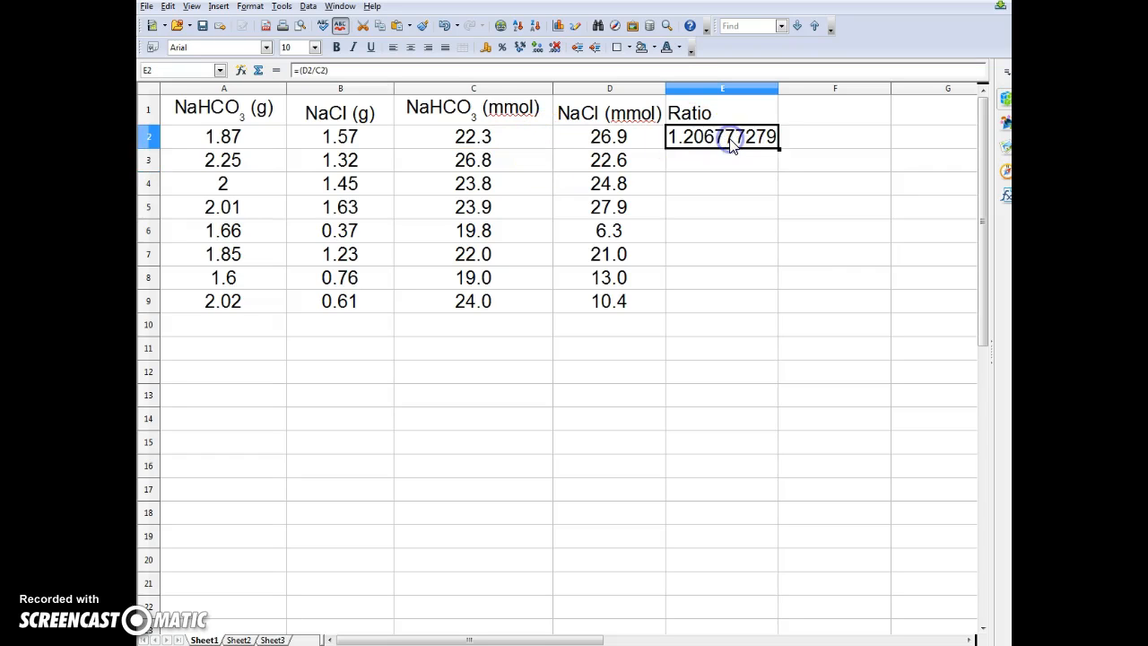
right_click(732, 145)
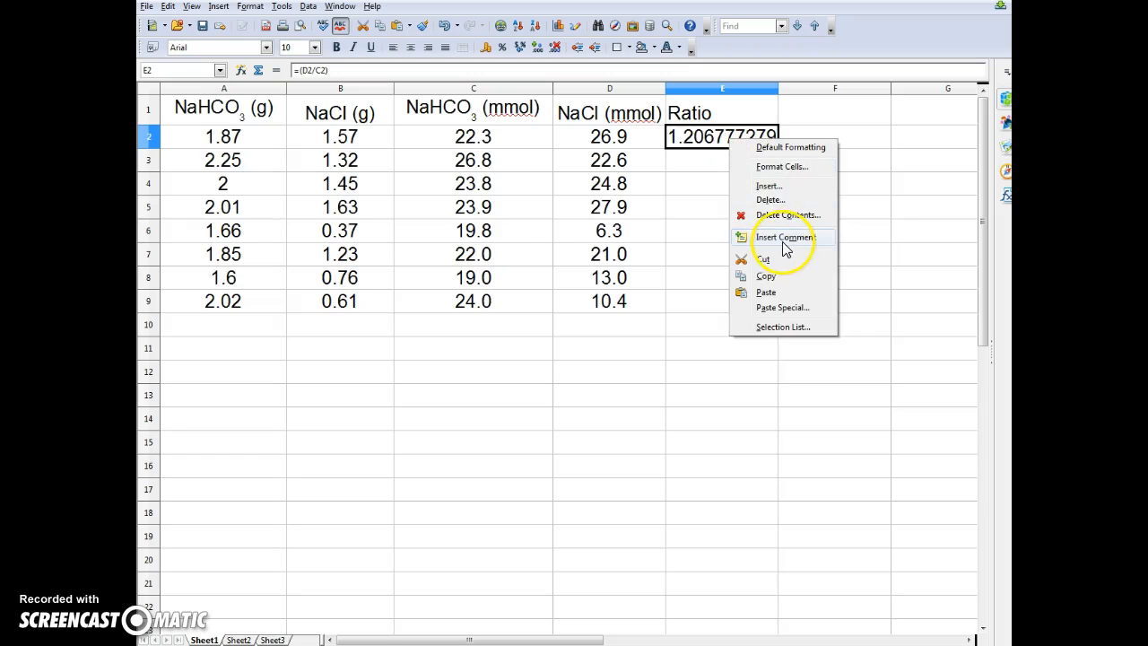
click(784, 166)
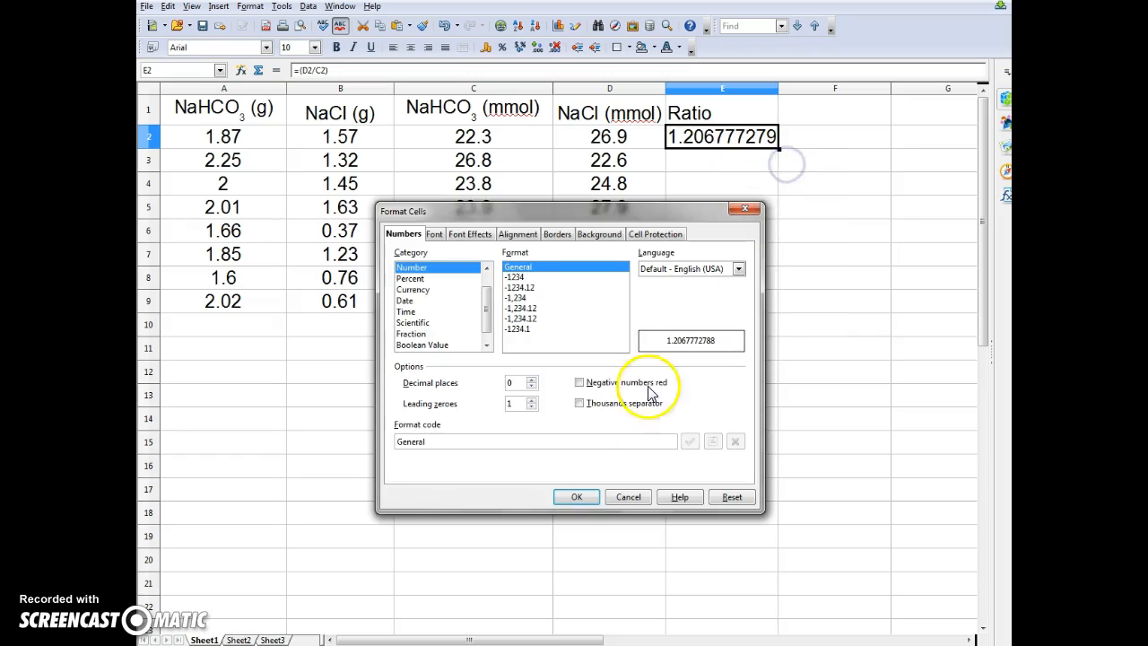
click(531, 380)
click(532, 380)
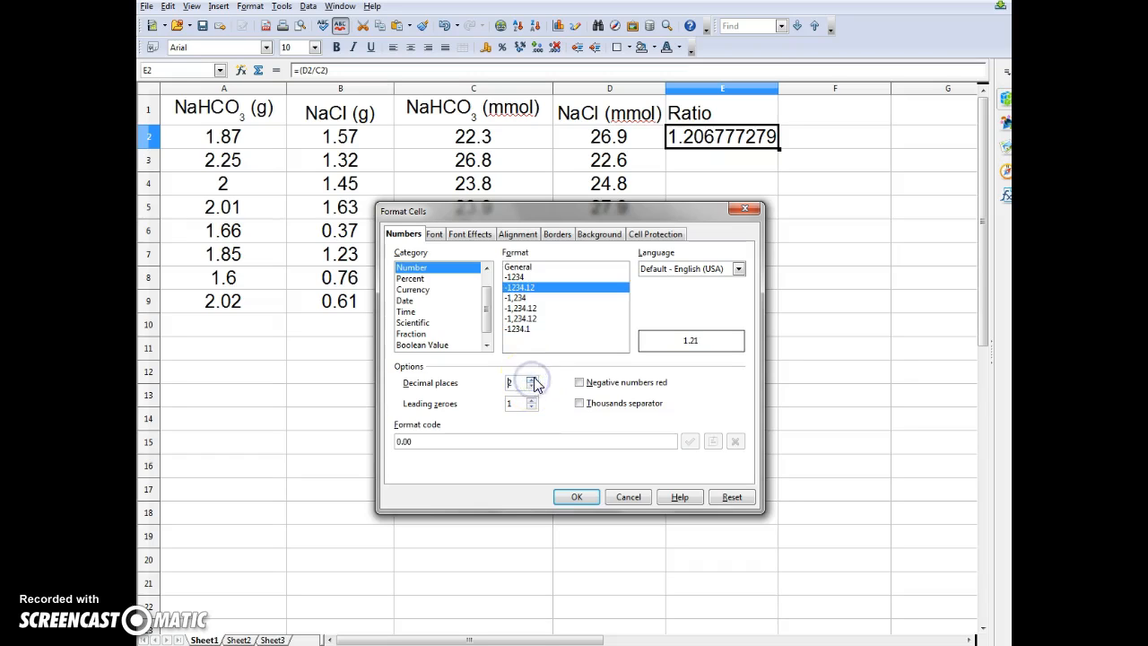
click(577, 499)
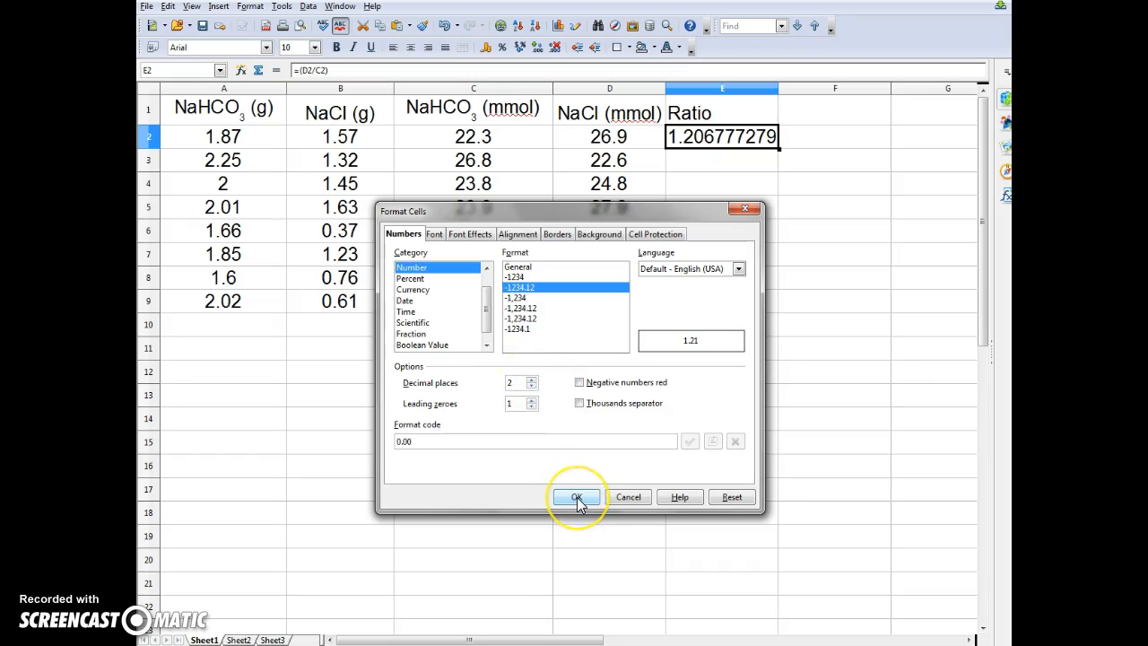
click(577, 499)
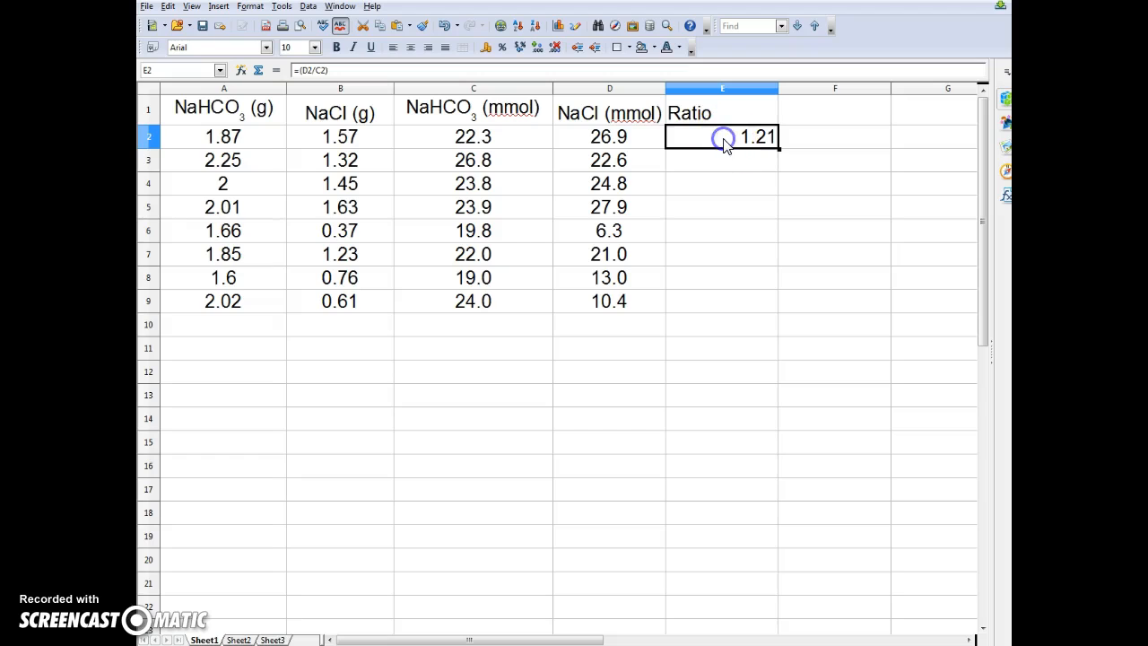
drag(734, 174, 723, 301)
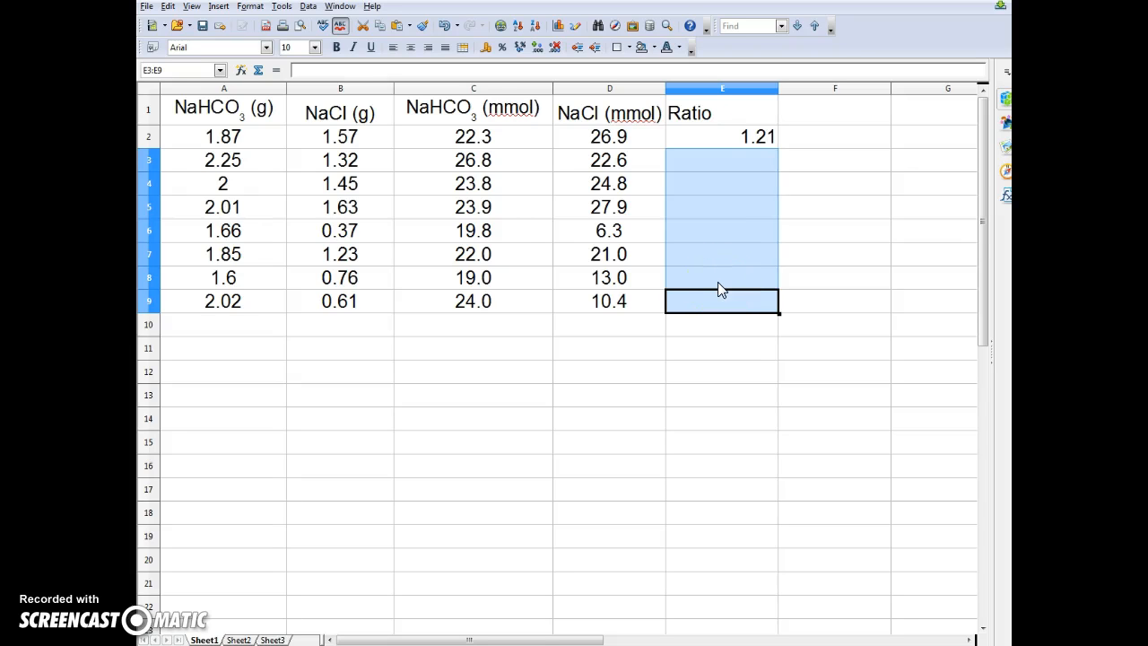
key(ctrl+d)
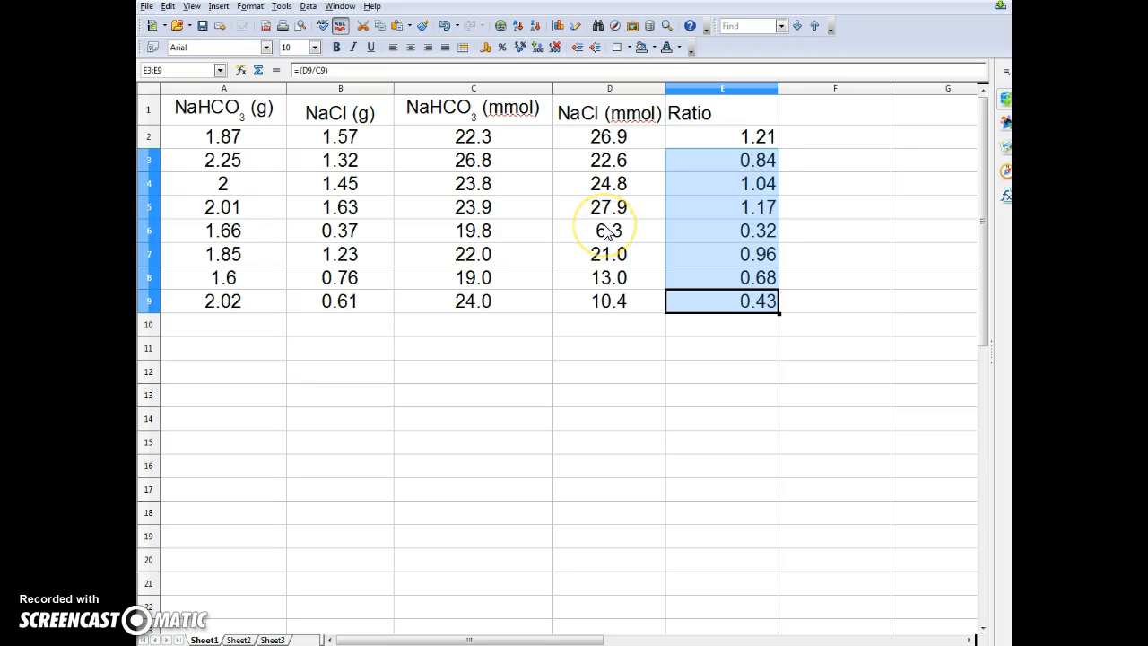
Sort the data rows A2:E9 by Column E in ascending order
click(230, 135)
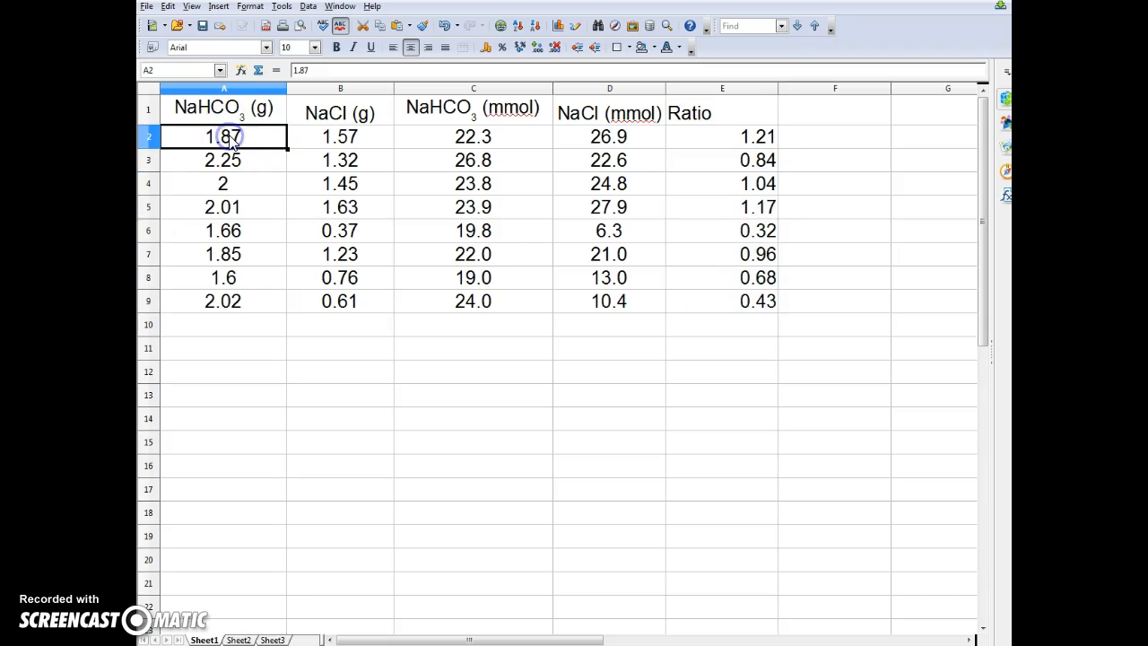
drag(254, 148, 684, 307)
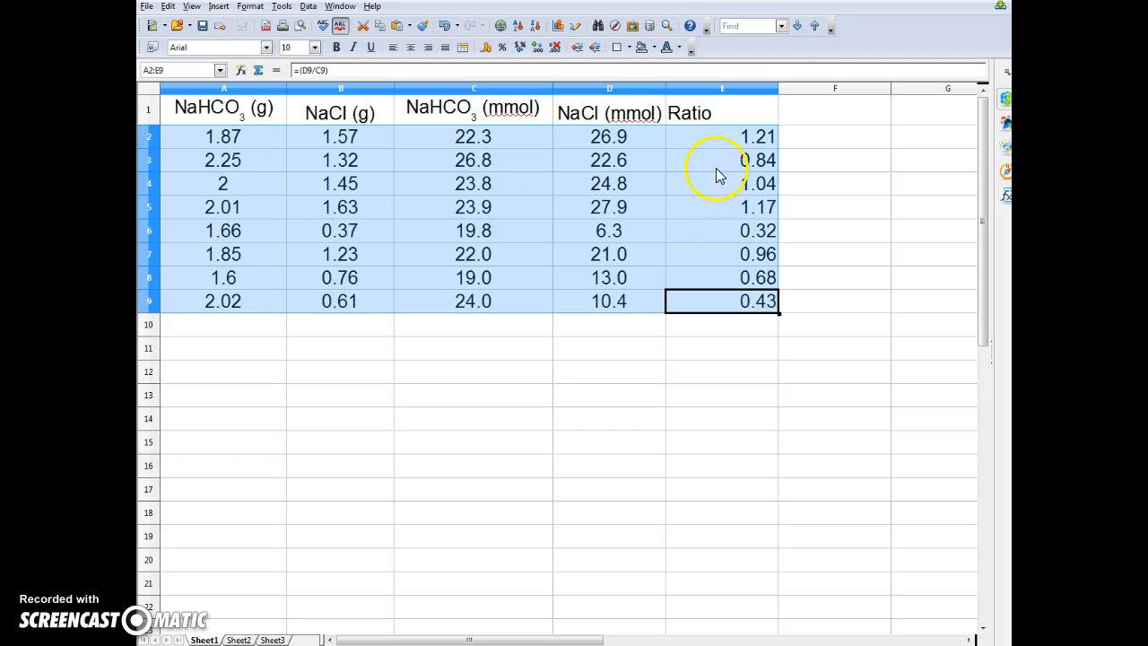
click(308, 7)
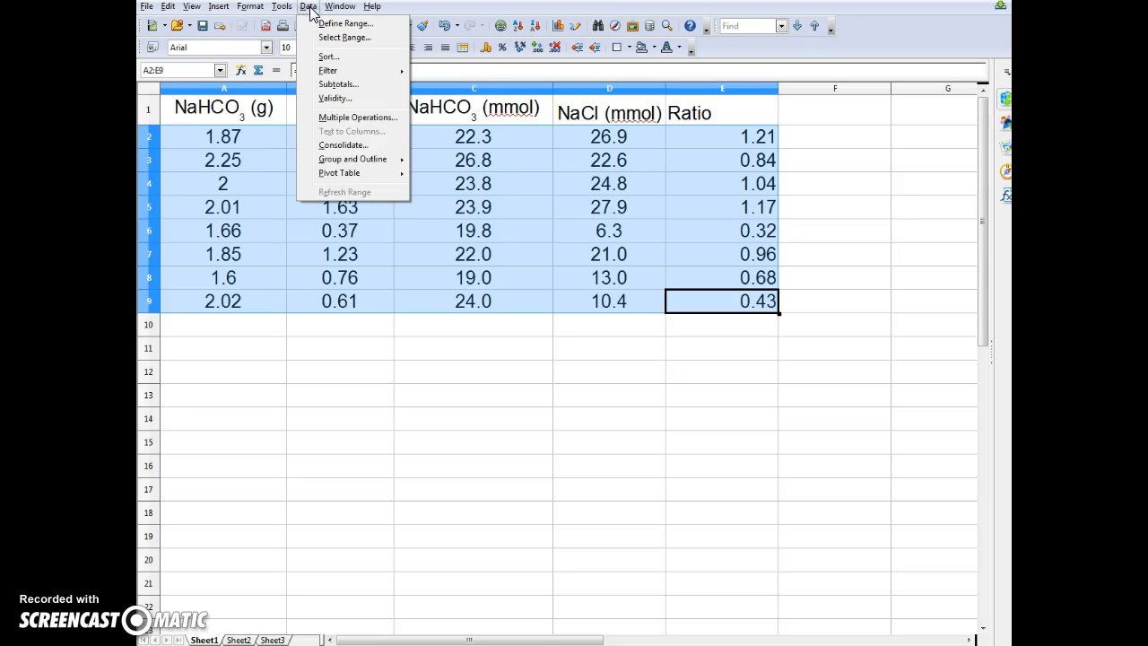
click(327, 58)
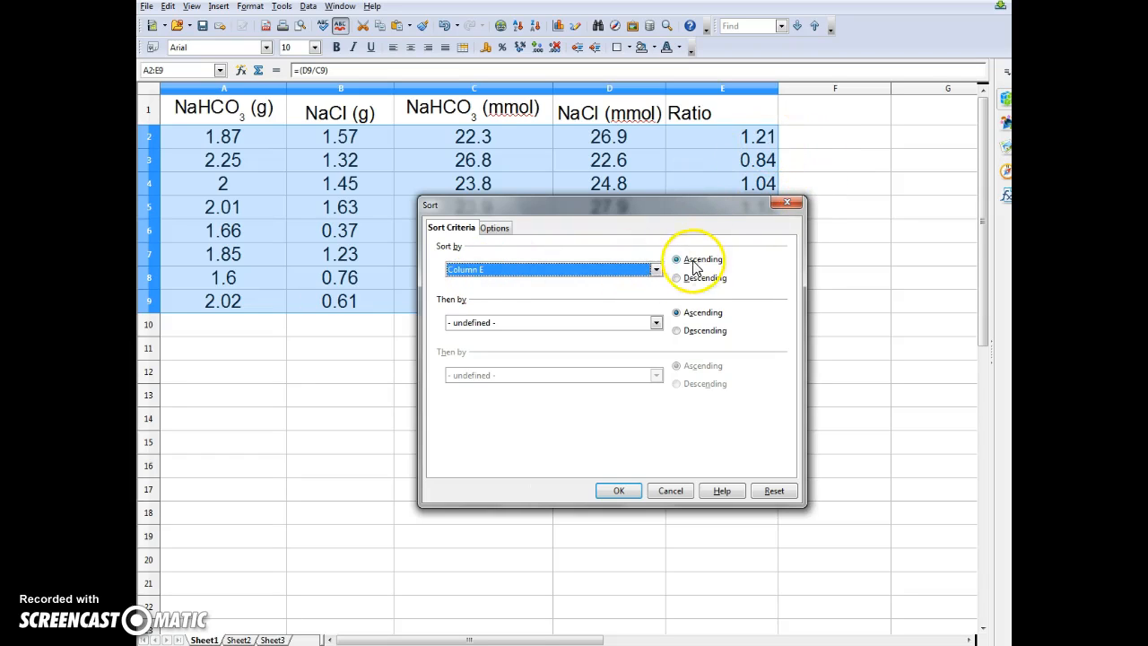
click(619, 492)
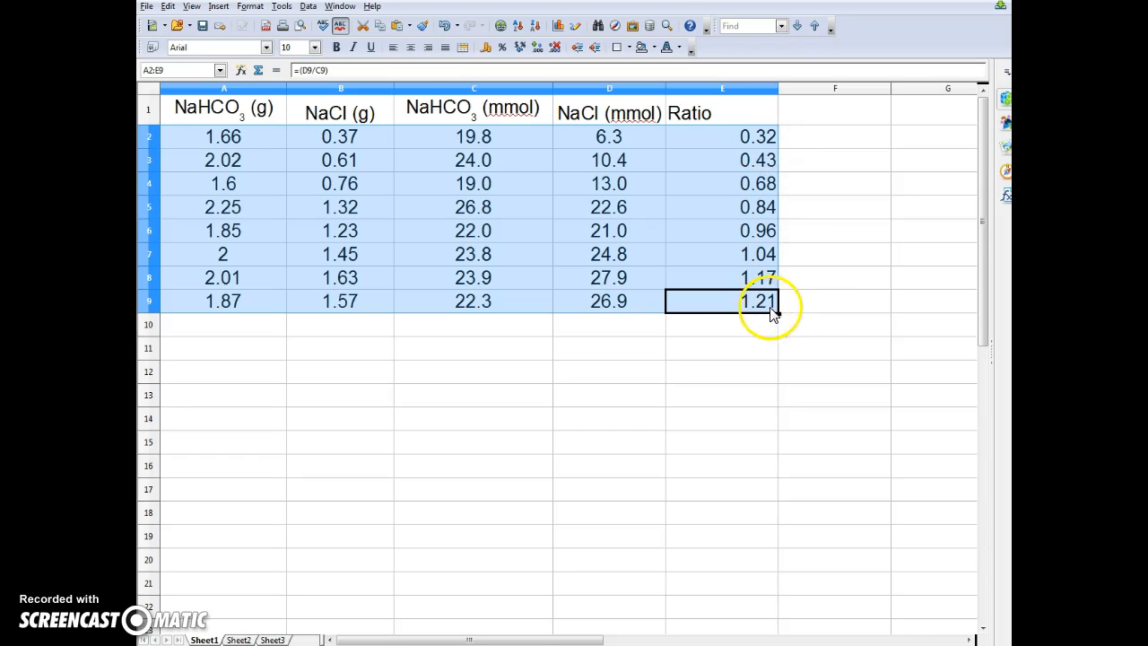
Enter the label Range in cell F2 and narrow column F to fit closer around it
click(863, 141)
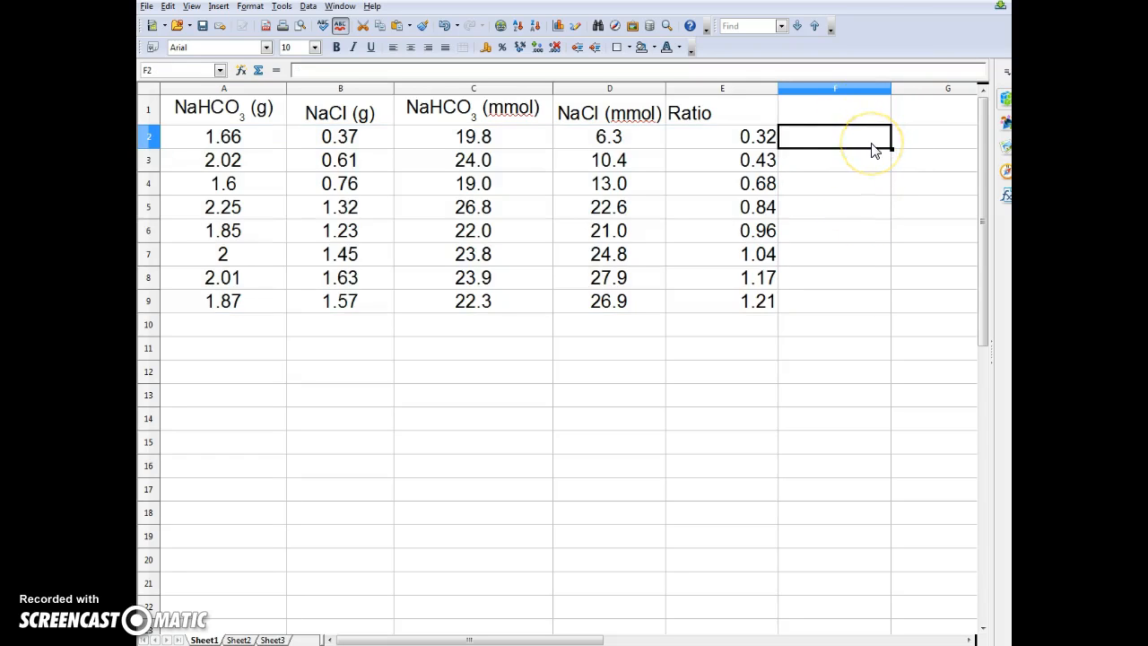
text(Range)
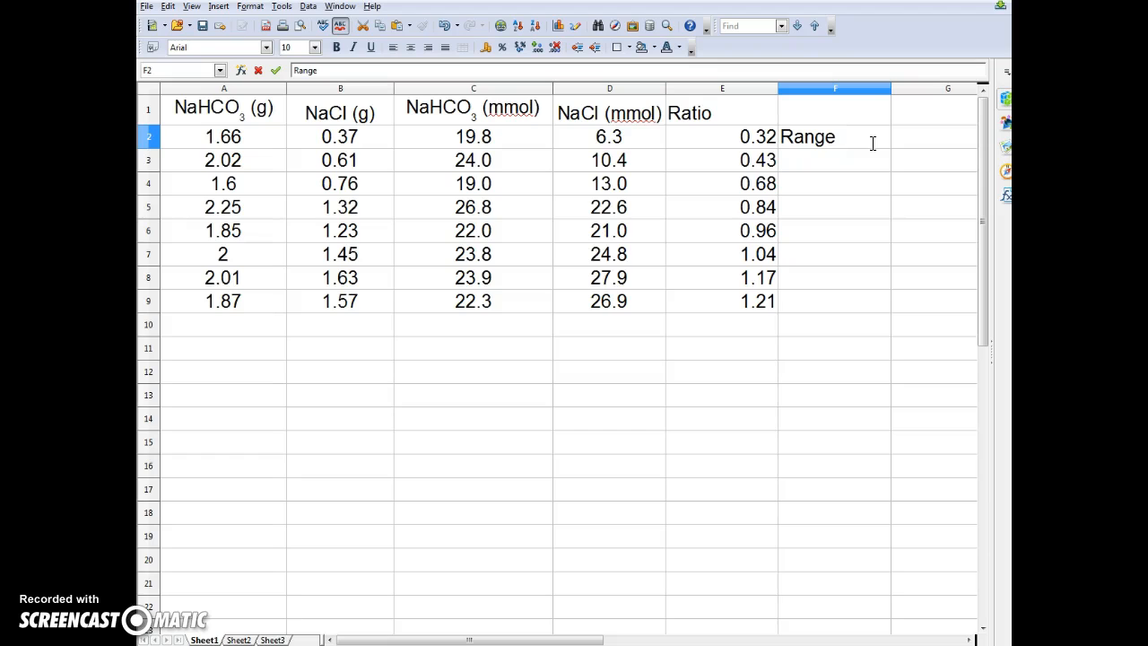
click(888, 110)
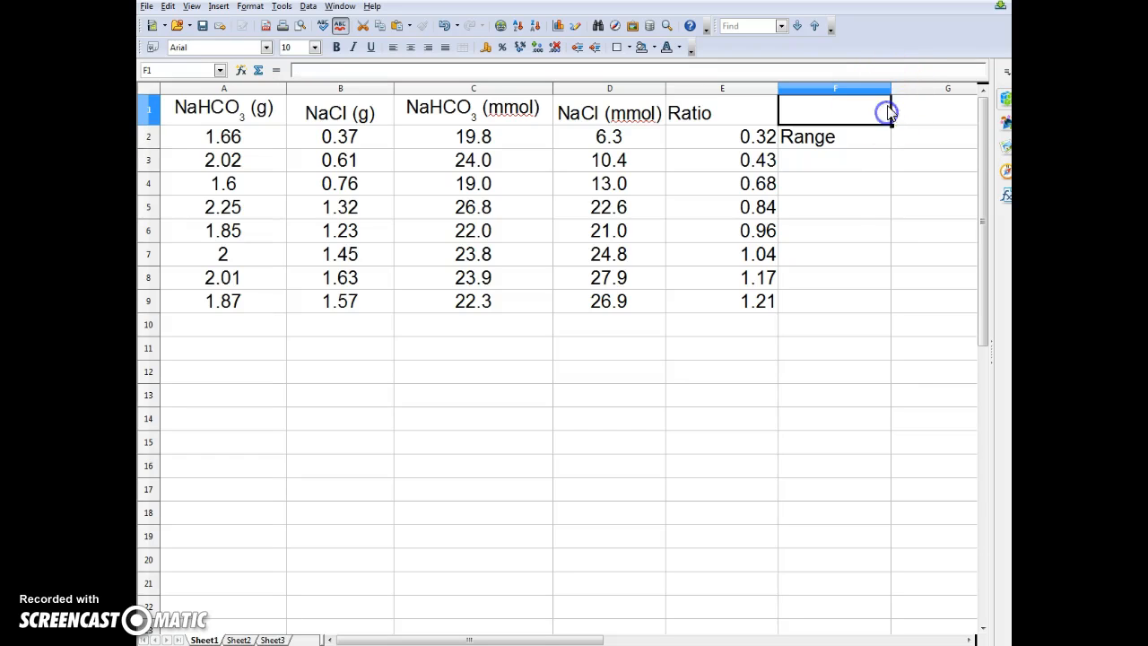
drag(893, 90, 850, 93)
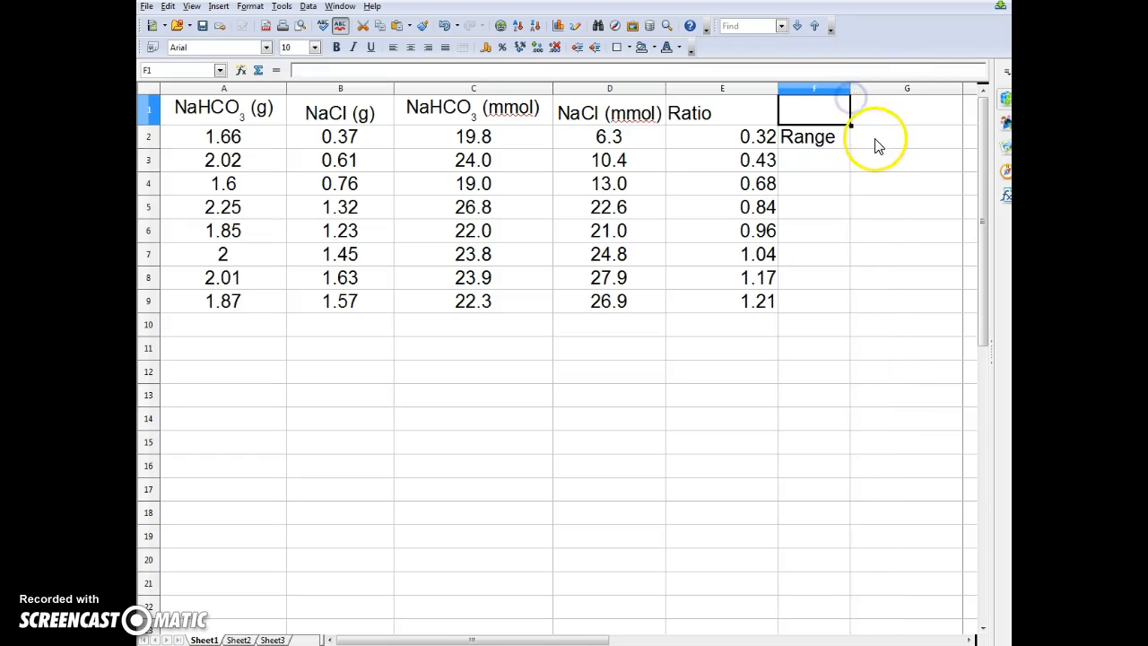
click(877, 137)
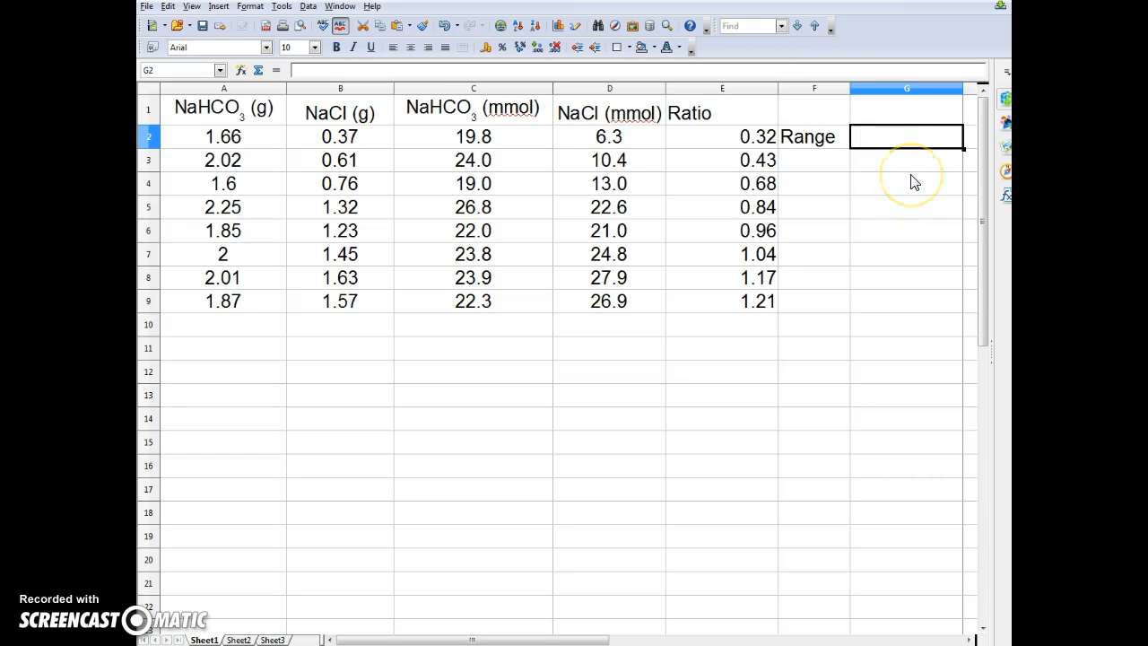
Enter the formula =E9-E2 in cell G2 to compute the range of the ratios
text(=)
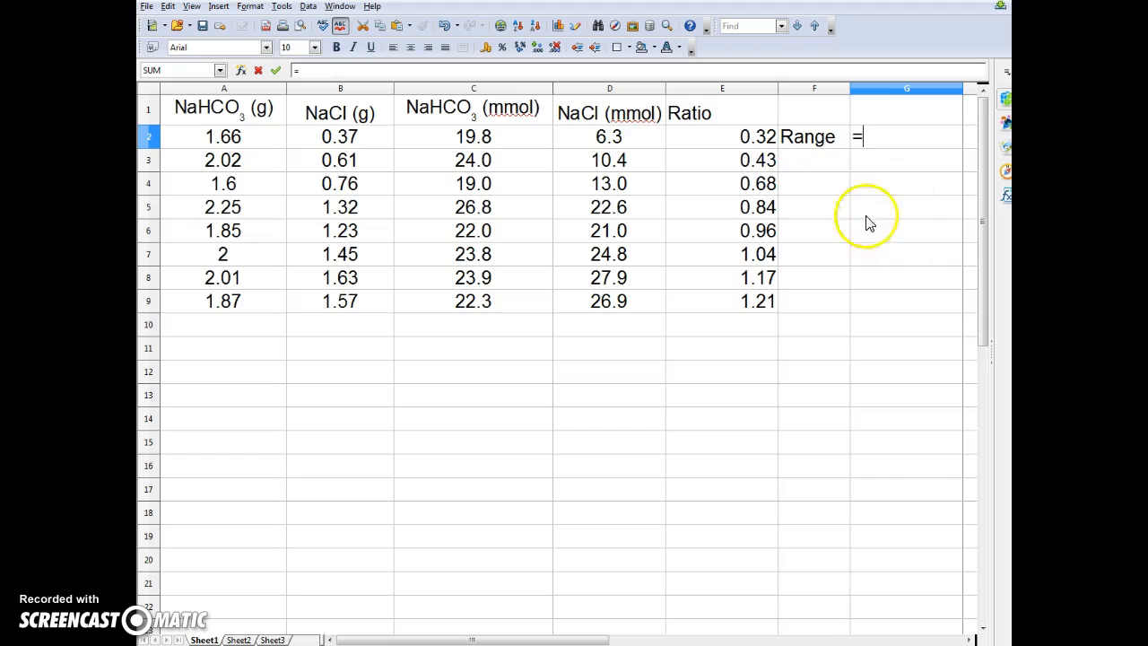
click(758, 303)
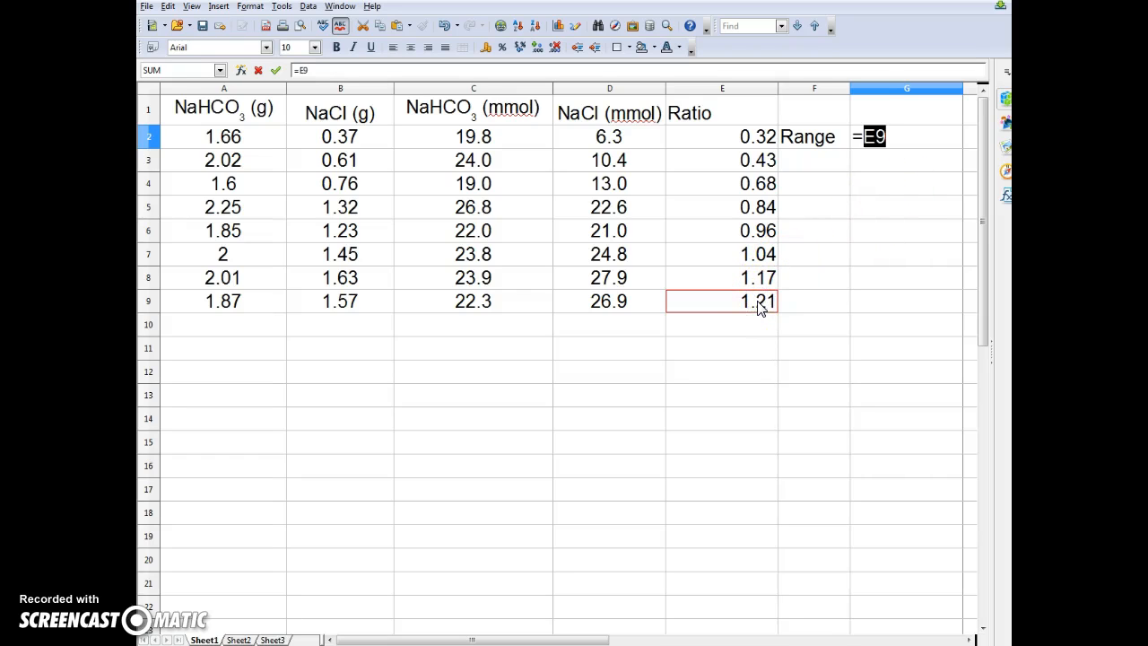
text(-)
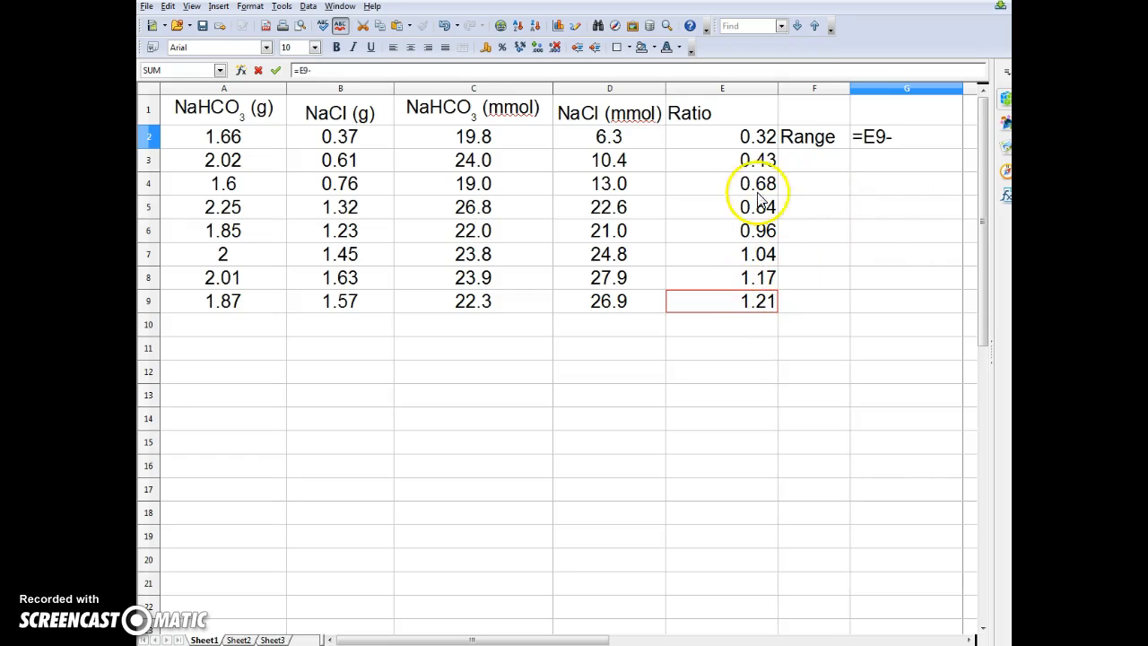
click(761, 141)
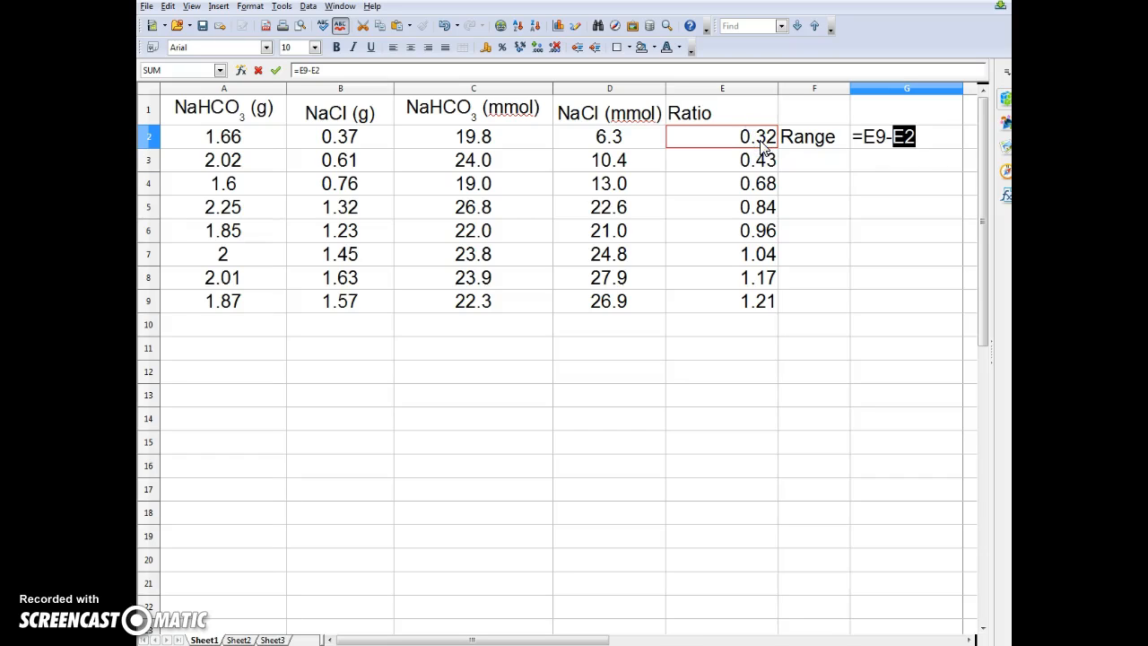
key(Return)
Move the Range label and its formula from F2:G2 up to F1:G1
click(904, 136)
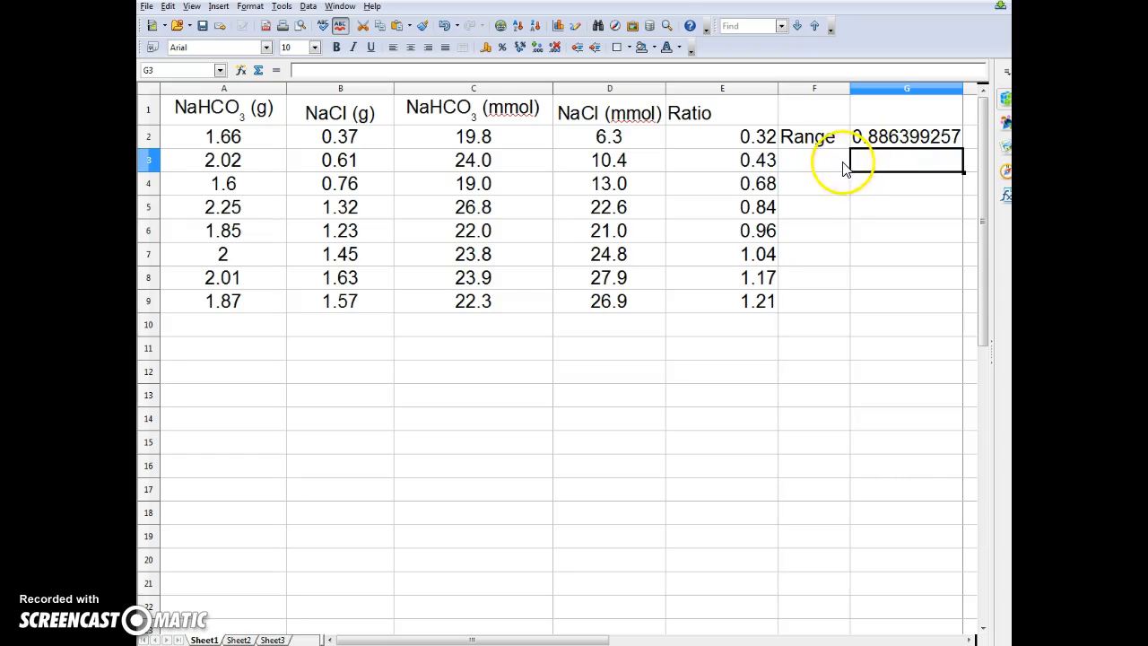
drag(812, 143, 887, 148)
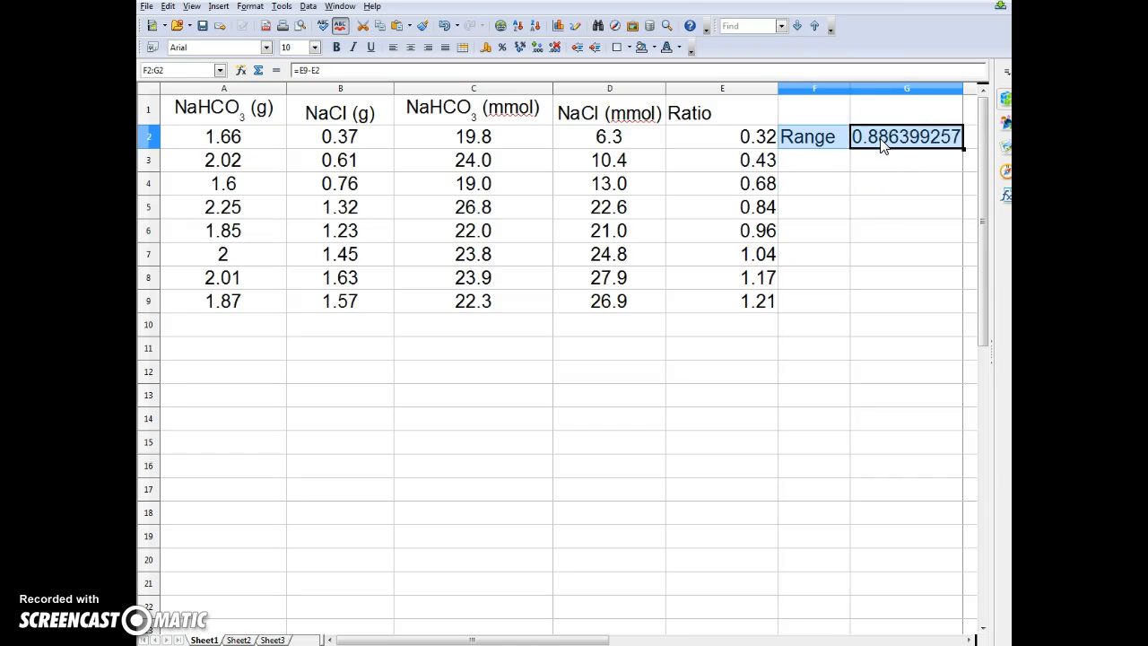
key(Delete)
click(845, 115)
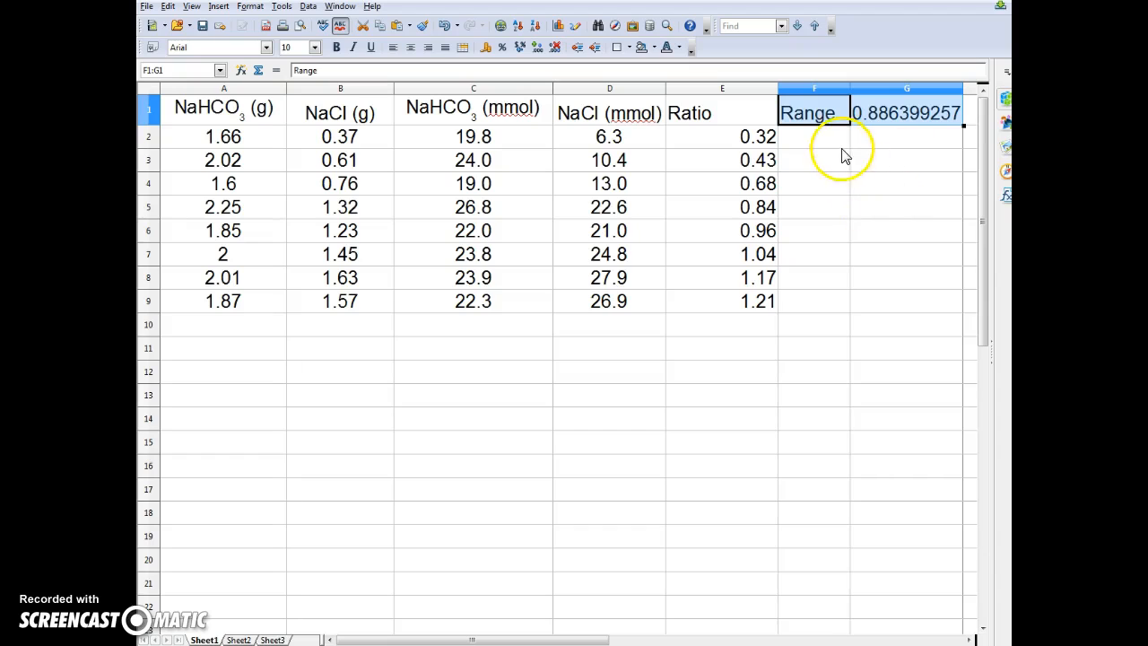
Enter the formula =E5-E2 in cell F2 to compute the gap between those two ratios
click(822, 141)
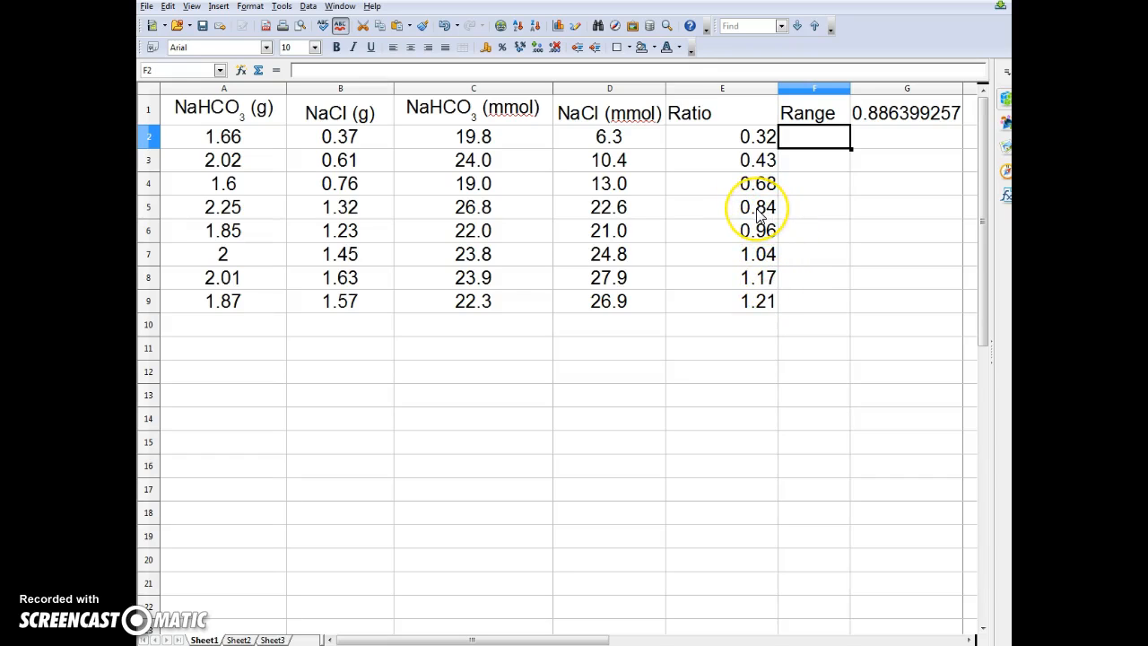
click(810, 146)
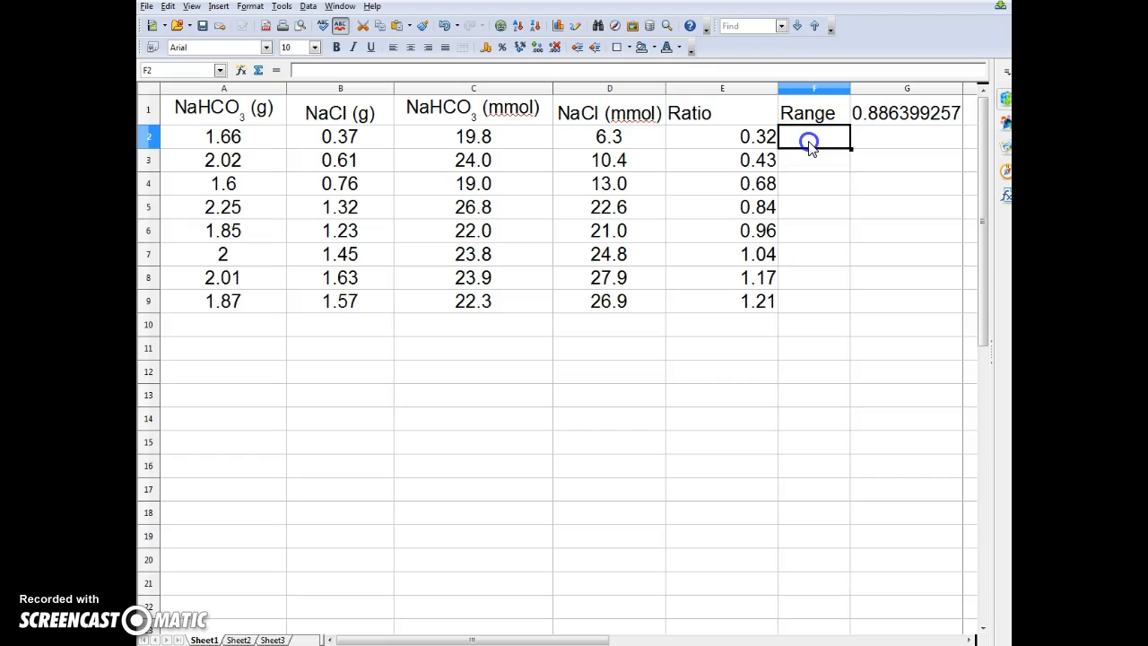
text(=)
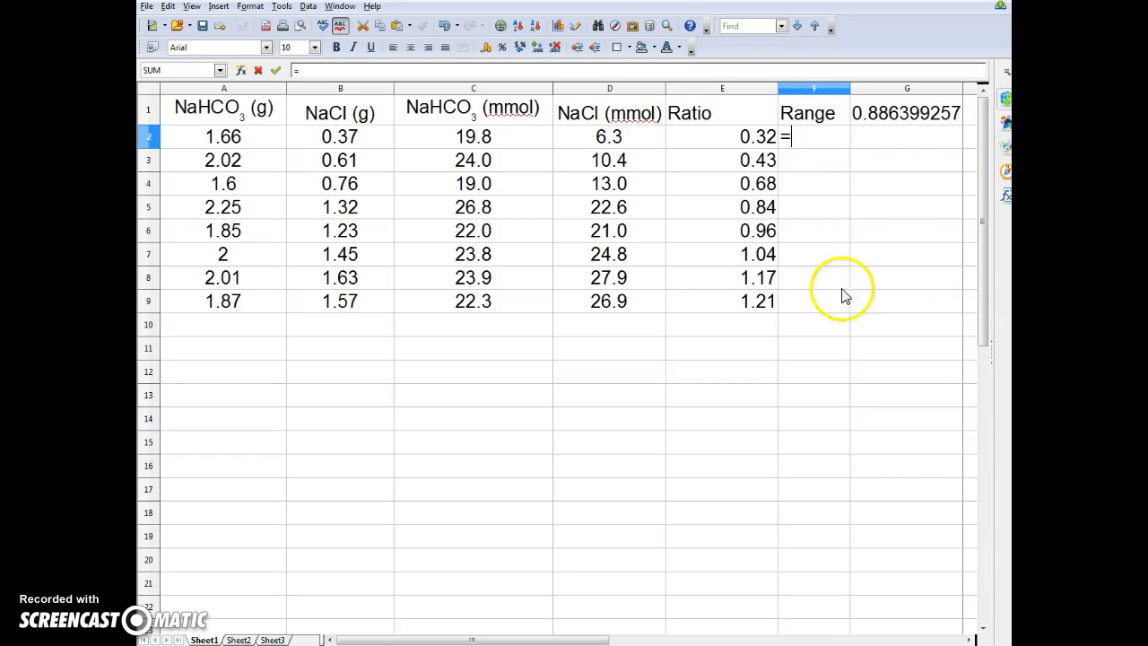
click(759, 213)
text(-)
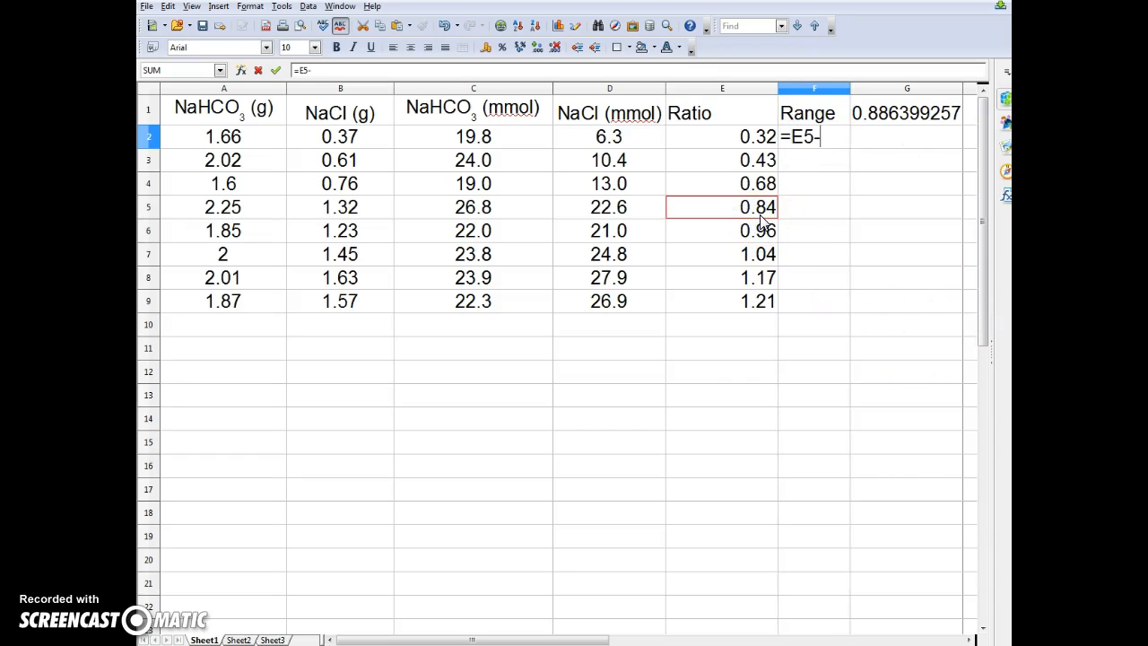
click(769, 150)
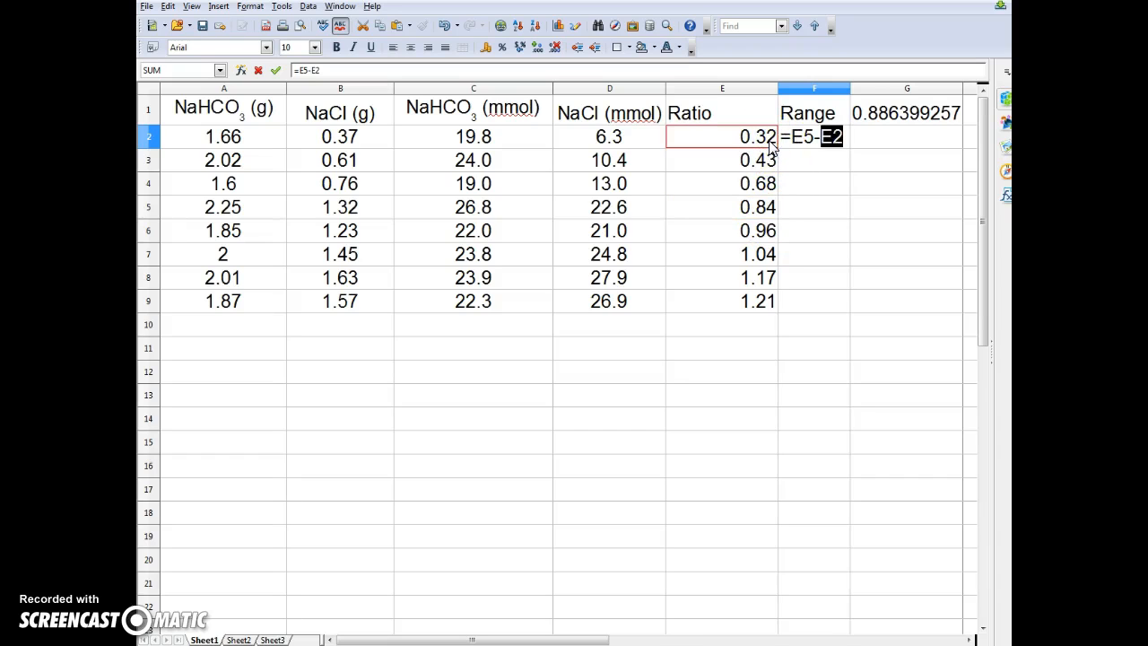
key(Return)
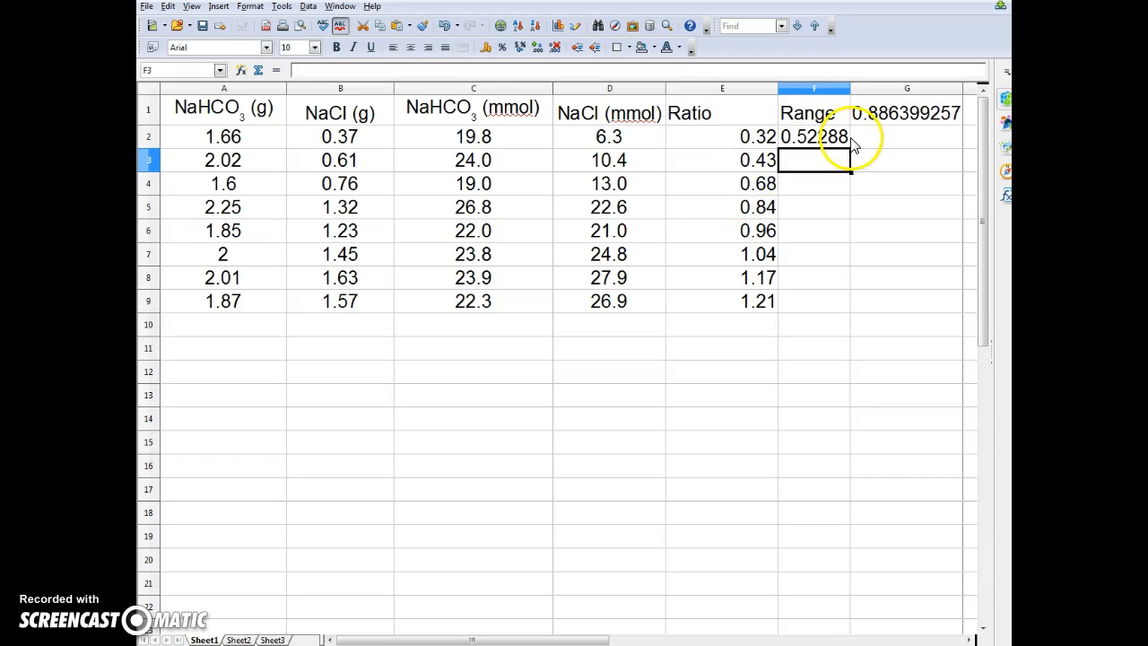
Move the gap formula from cell F2 to G2 and enter the label Gap in F2
click(815, 139)
key(BackSpace)
click(886, 142)
text(0.522880021)
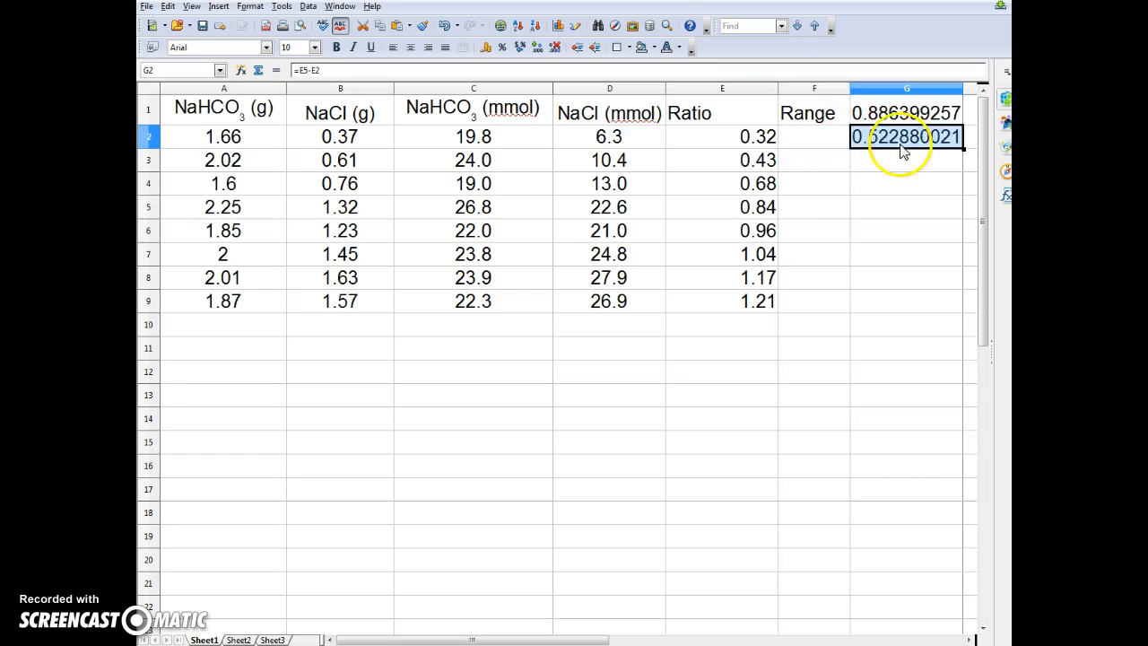
click(816, 142)
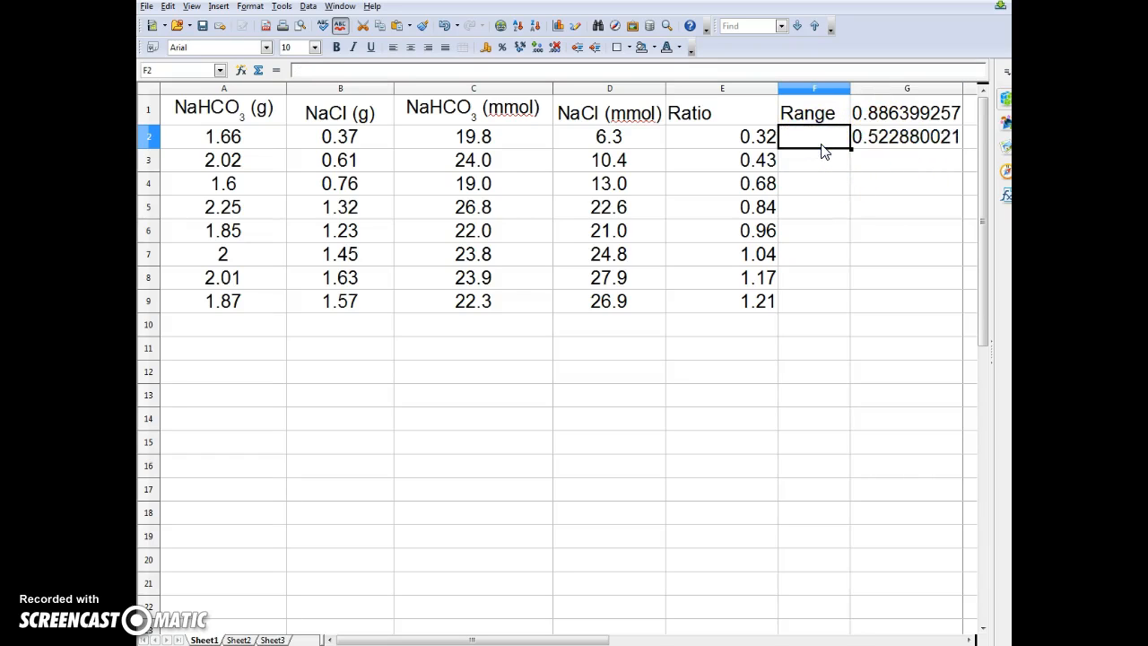
text(Gap)
Label cell F3 as Q and enter the formula =G2/G1 in G3 to divide the gap by the range
click(821, 161)
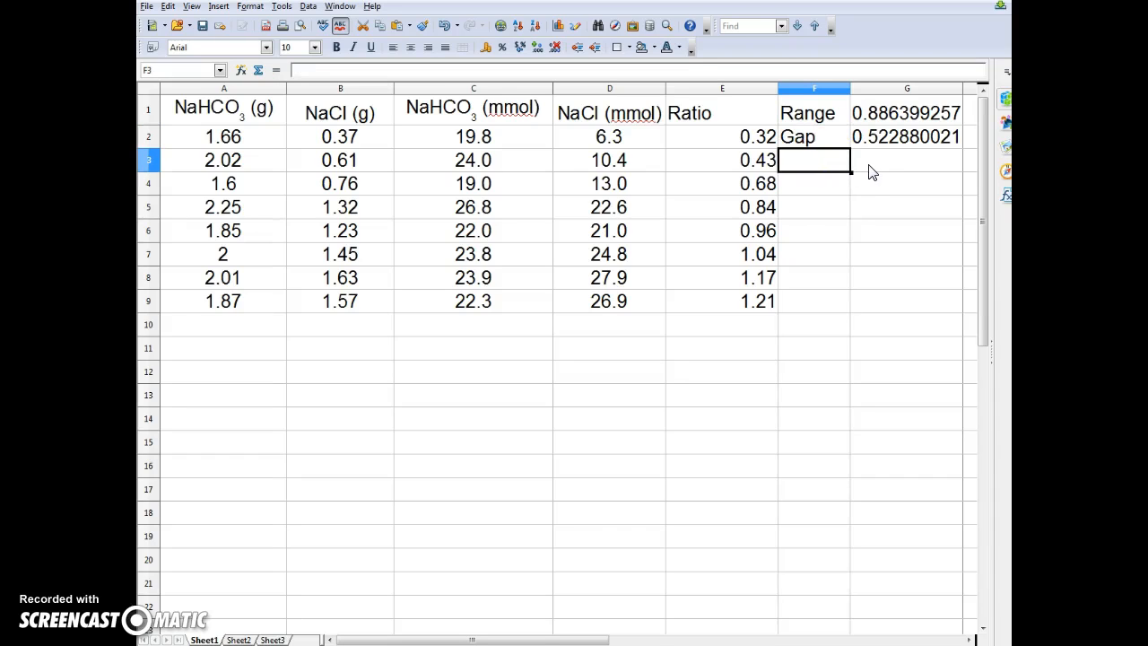
text(Q)
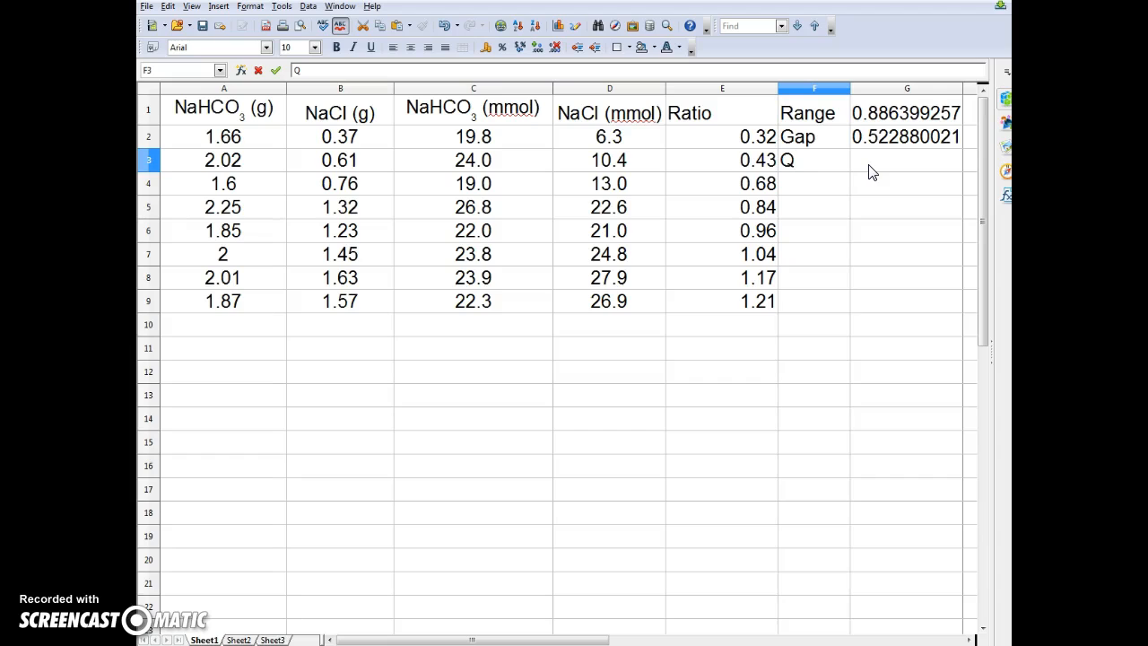
click(878, 173)
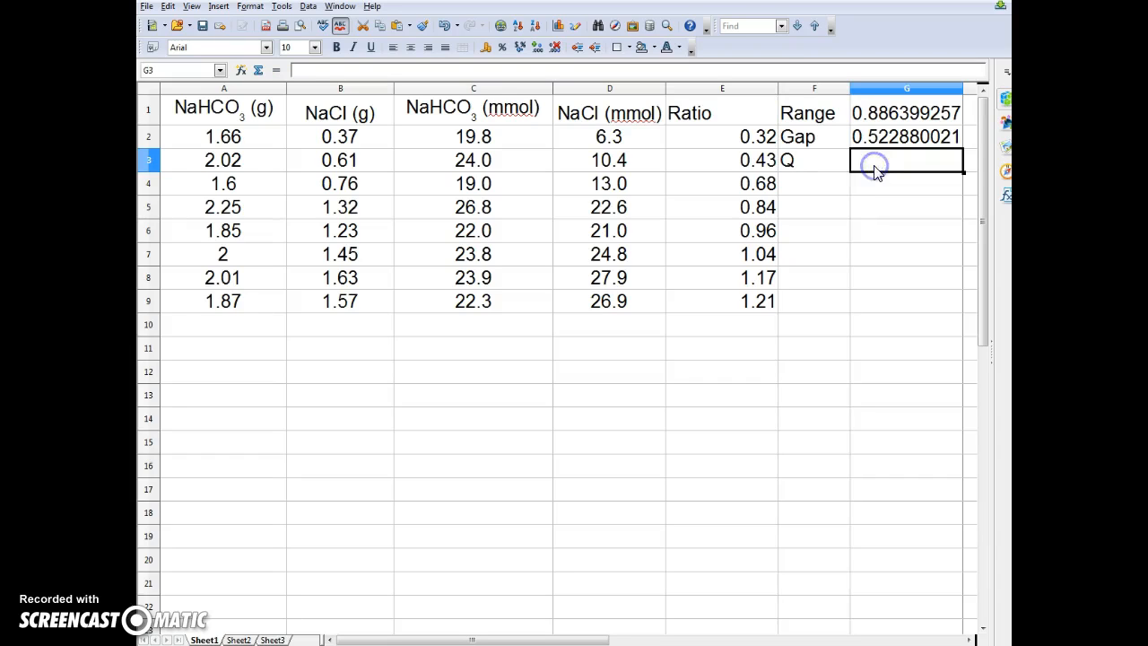
text(=)
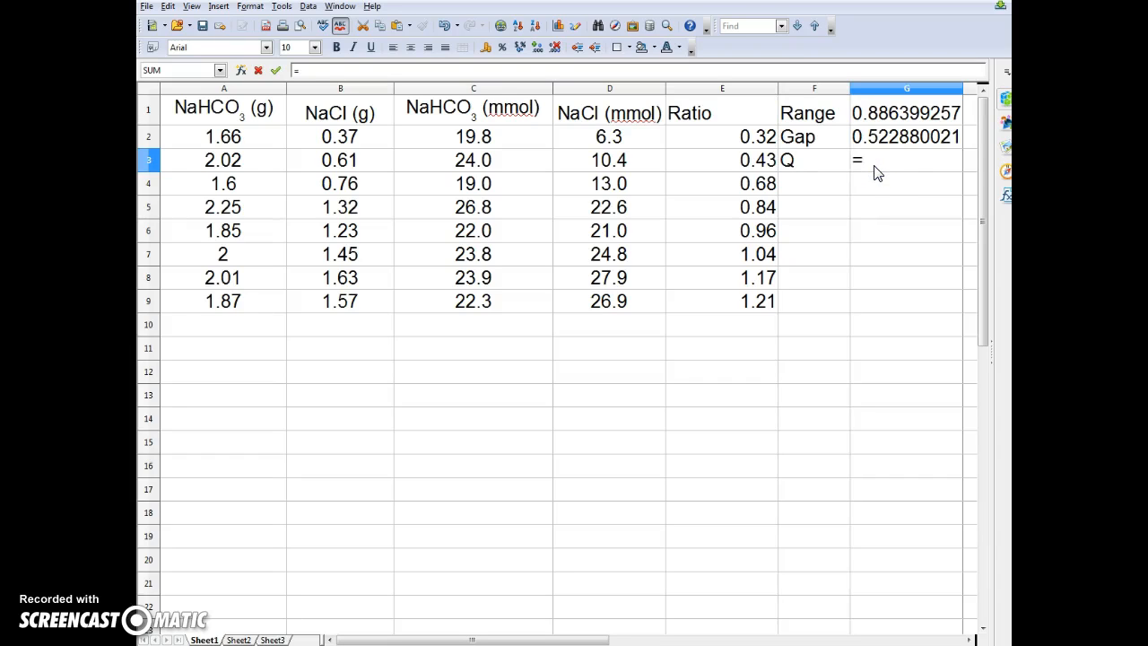
click(892, 147)
text(/)
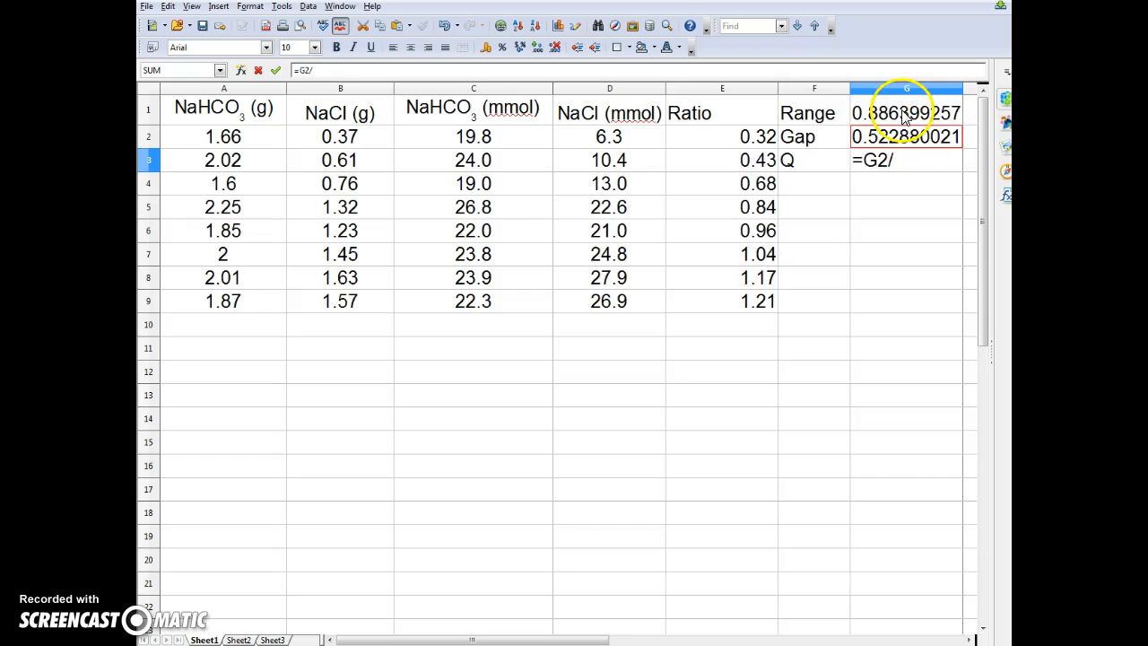
click(904, 114)
key(Return)
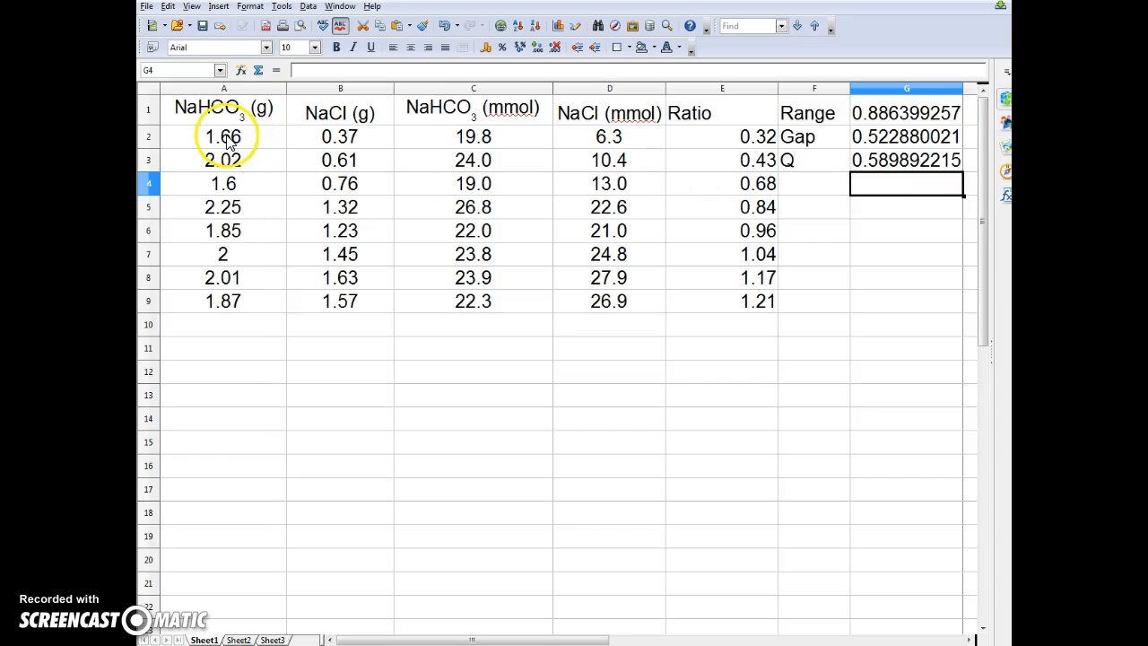
Move the two lowest-ratio rows, A2:E3, to A19:E20 and enter the label Outlier above them in A18
drag(228, 144, 705, 178)
key(ctrl+c)
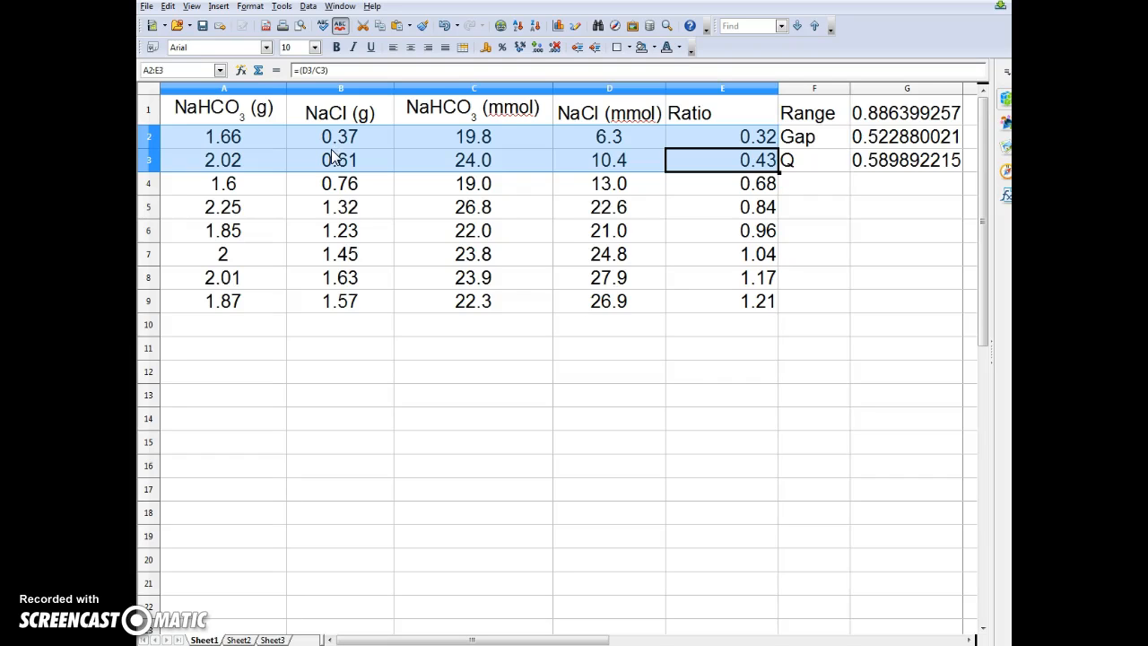
key(Delete)
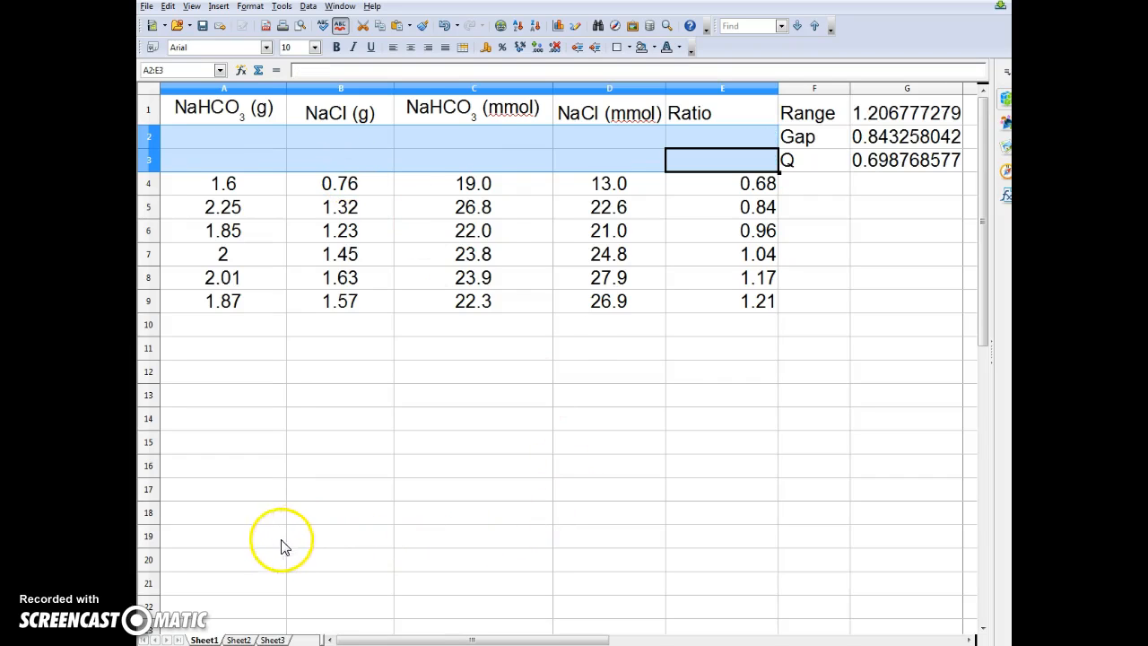
click(253, 516)
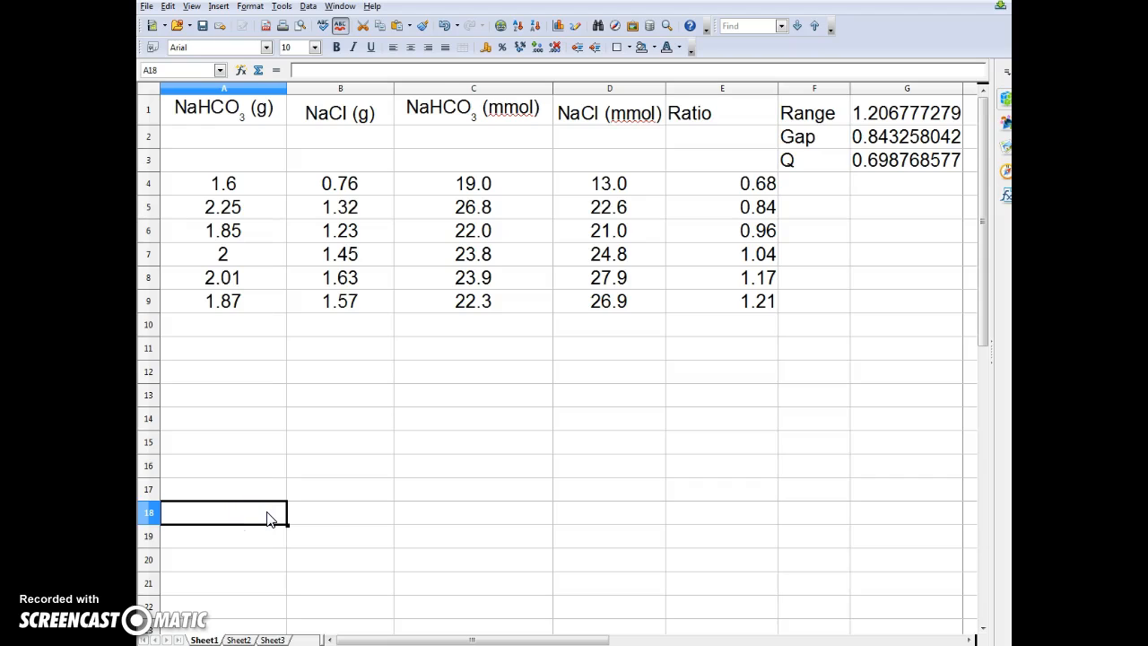
text(Ou)
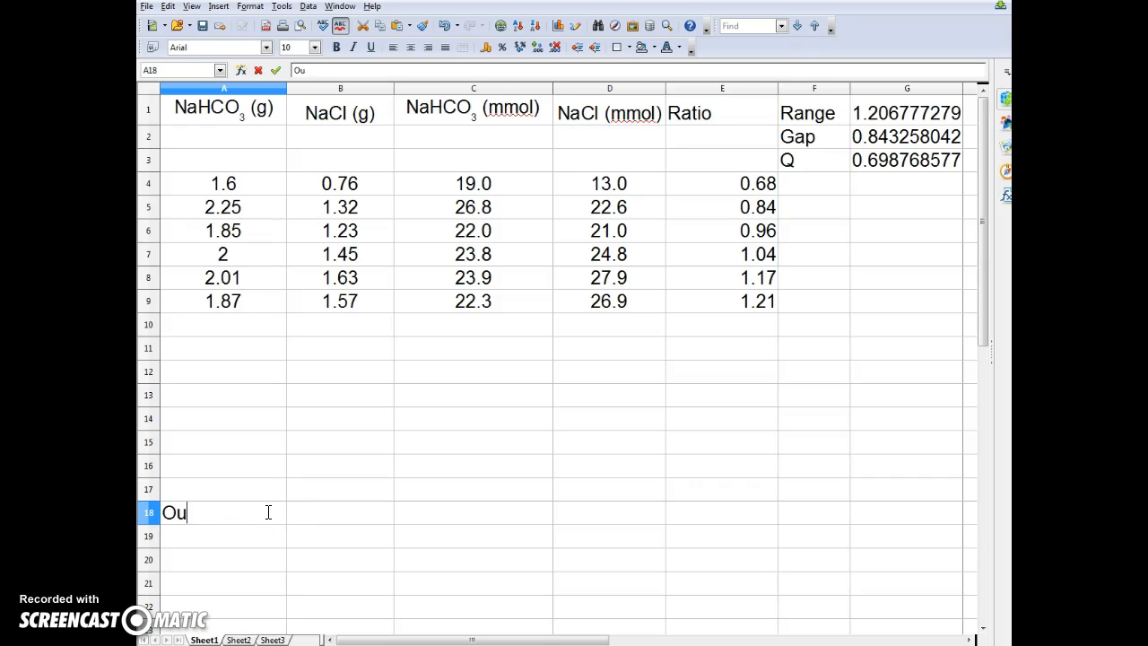
text(tlier)
click(265, 544)
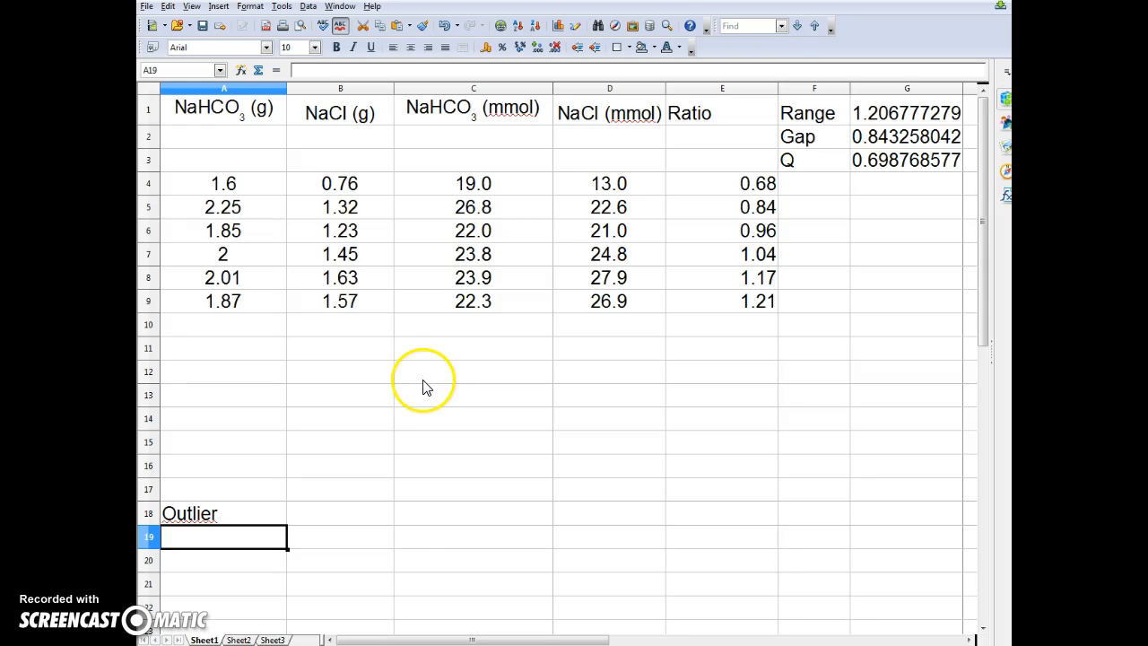
key(ctrl+v)
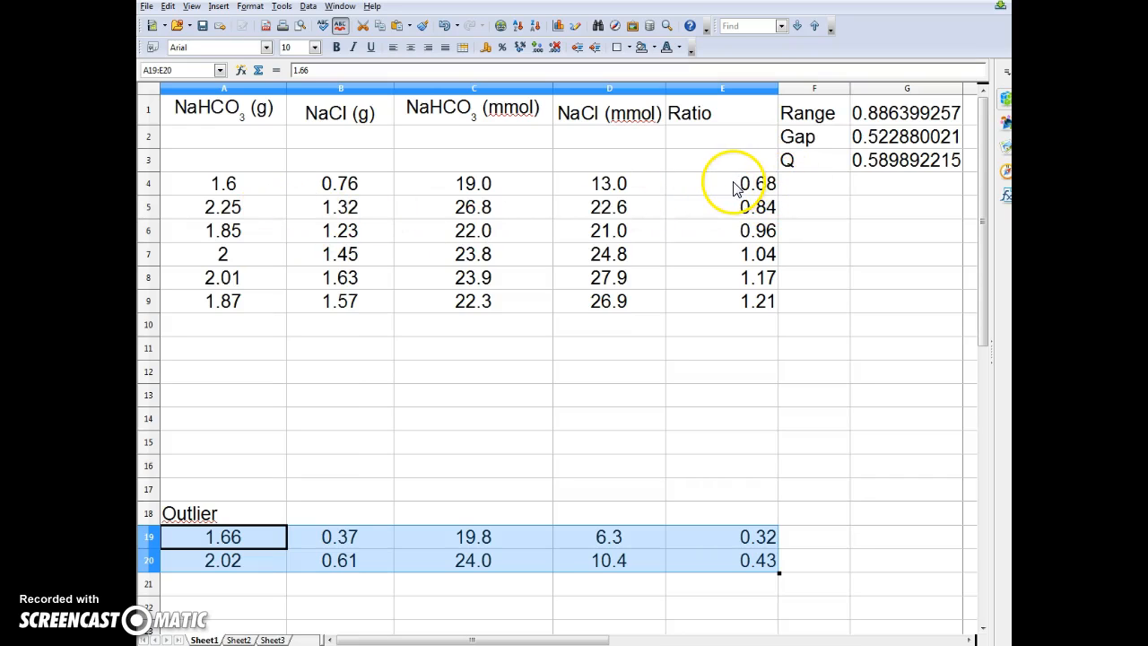
Enter the label Average in cell F4 for the remaining ratios in E4:E9
drag(733, 186, 741, 300)
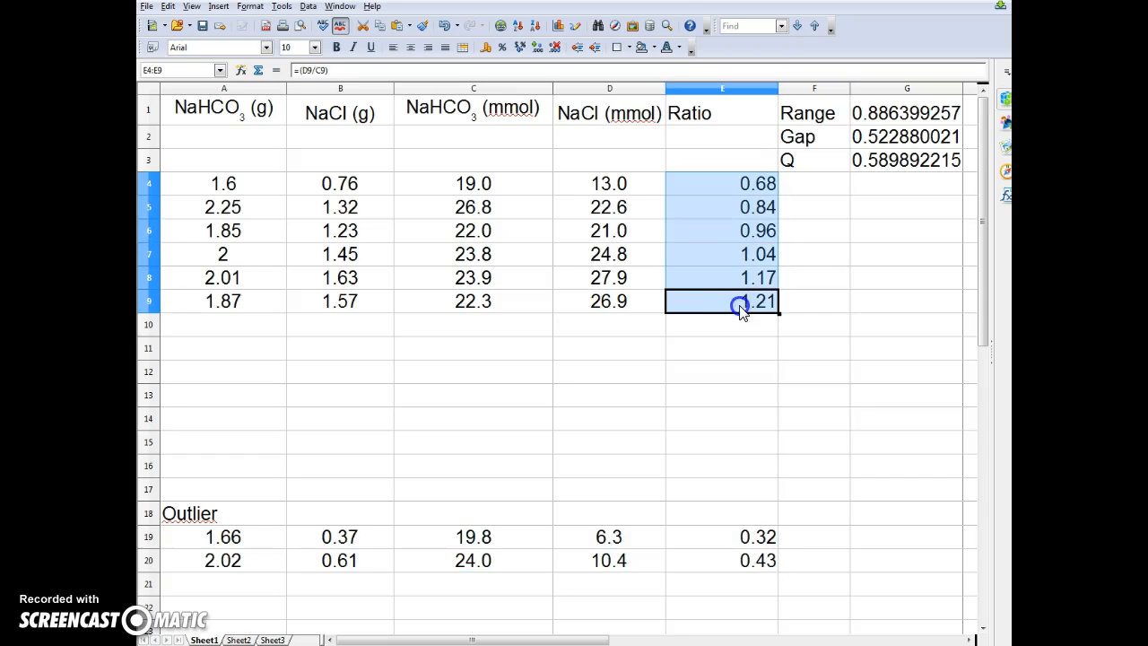
click(811, 186)
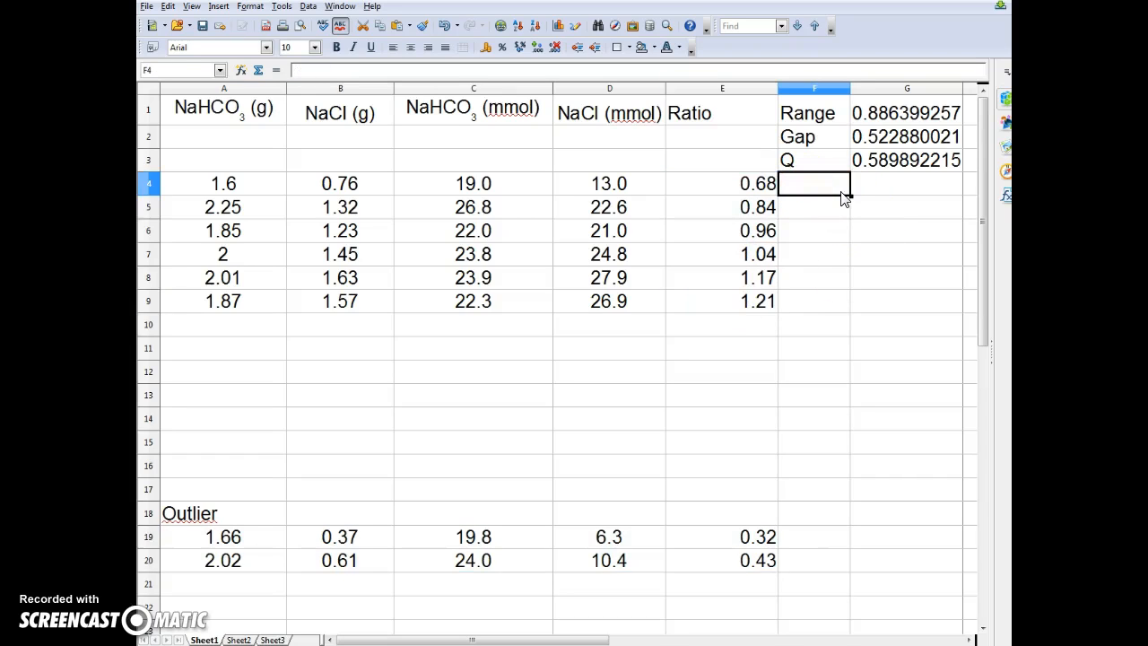
text(Average)
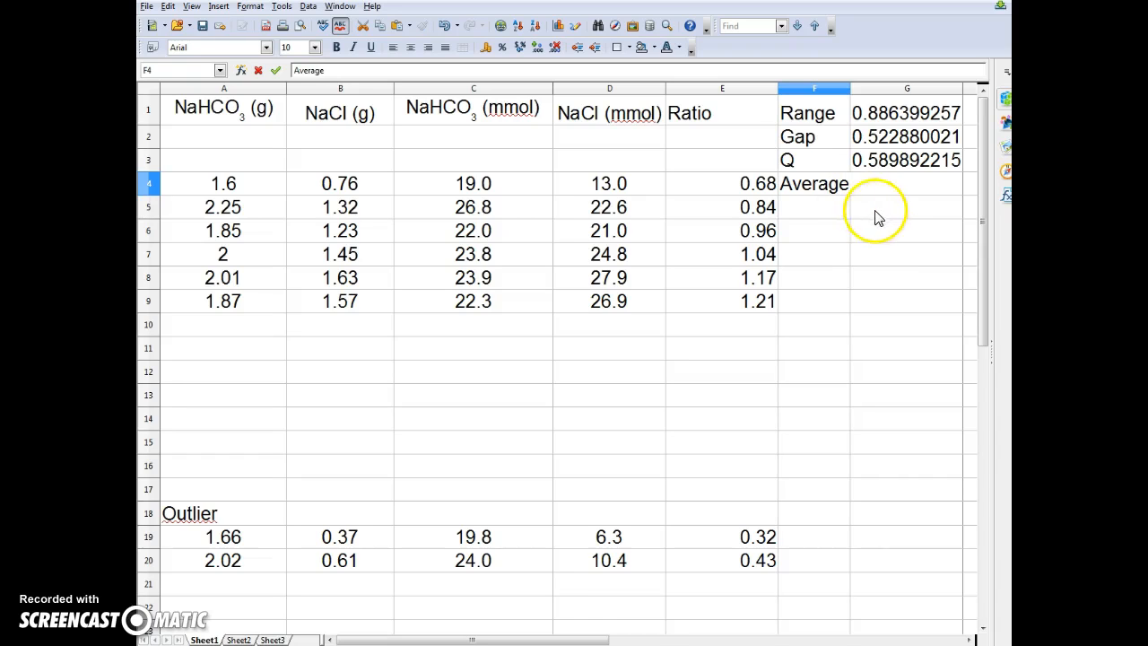
key(Tab)
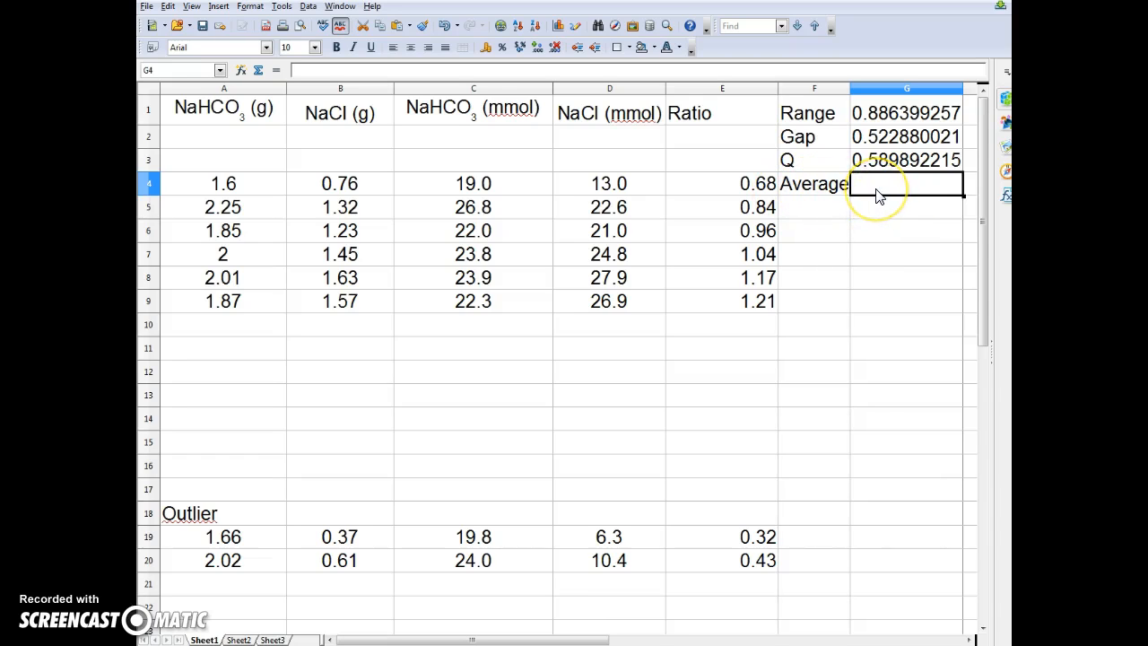
Enter the formula =AVERAGE(E4:E9) in cell G4 to average the remaining ratios
text(=)
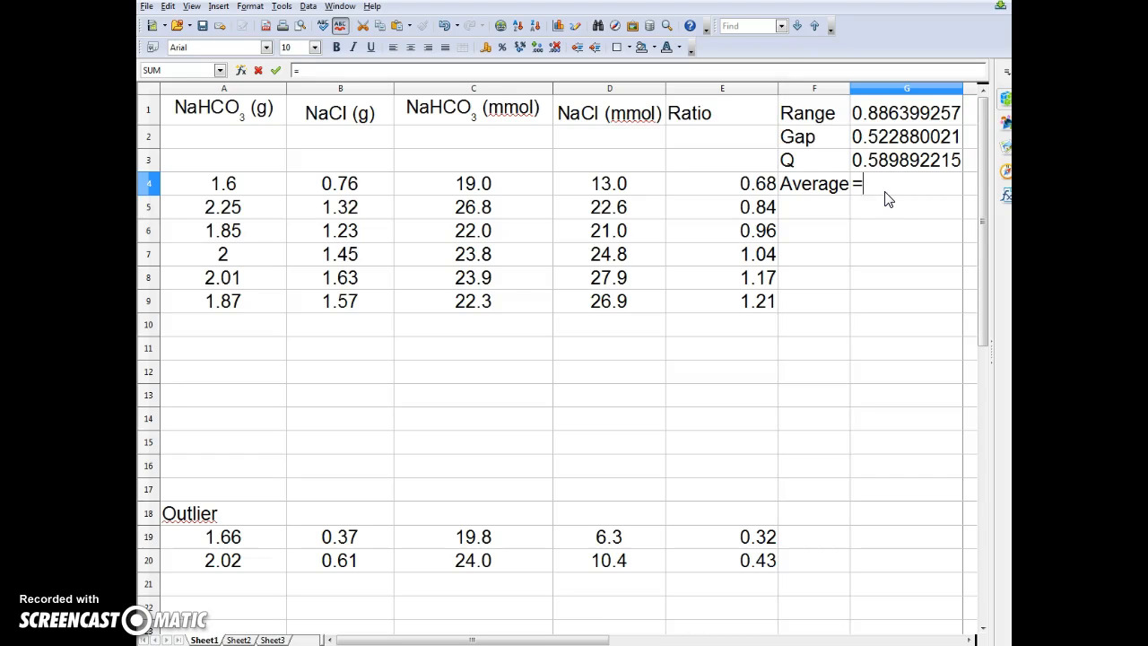
text(av)
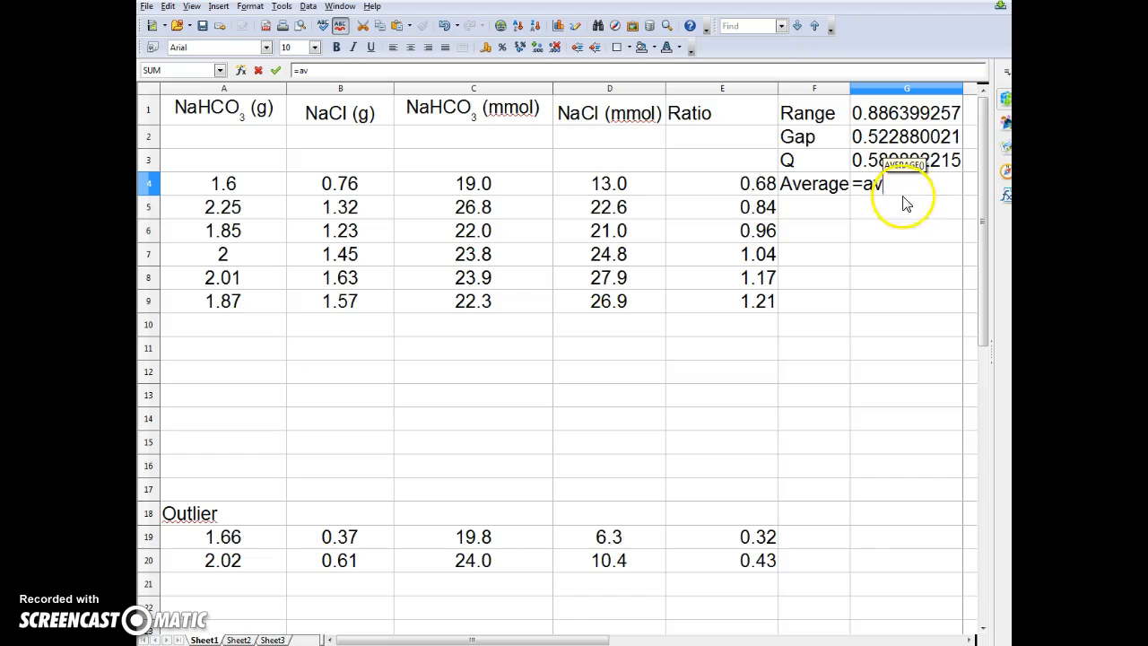
text(erage)
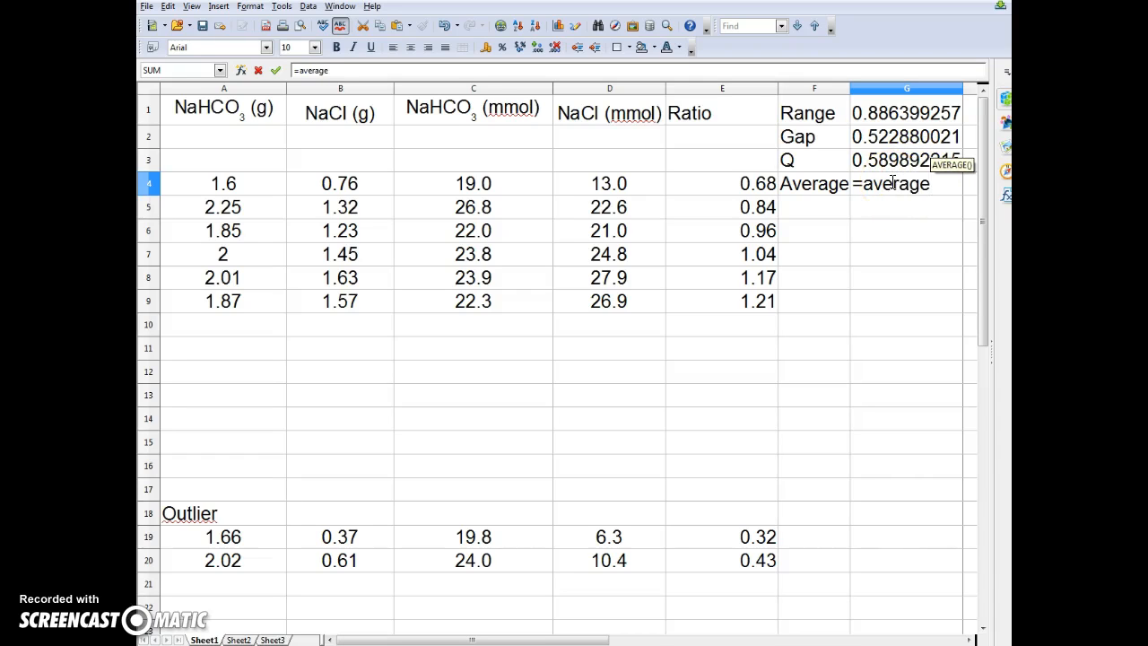
text(()
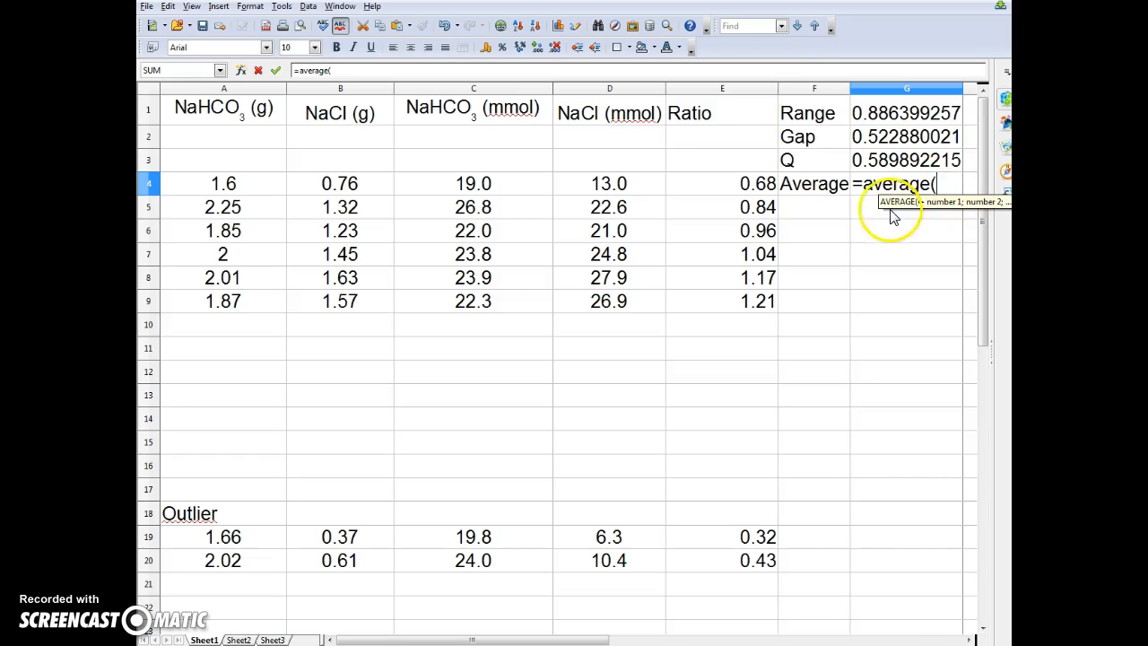
drag(752, 183, 754, 301)
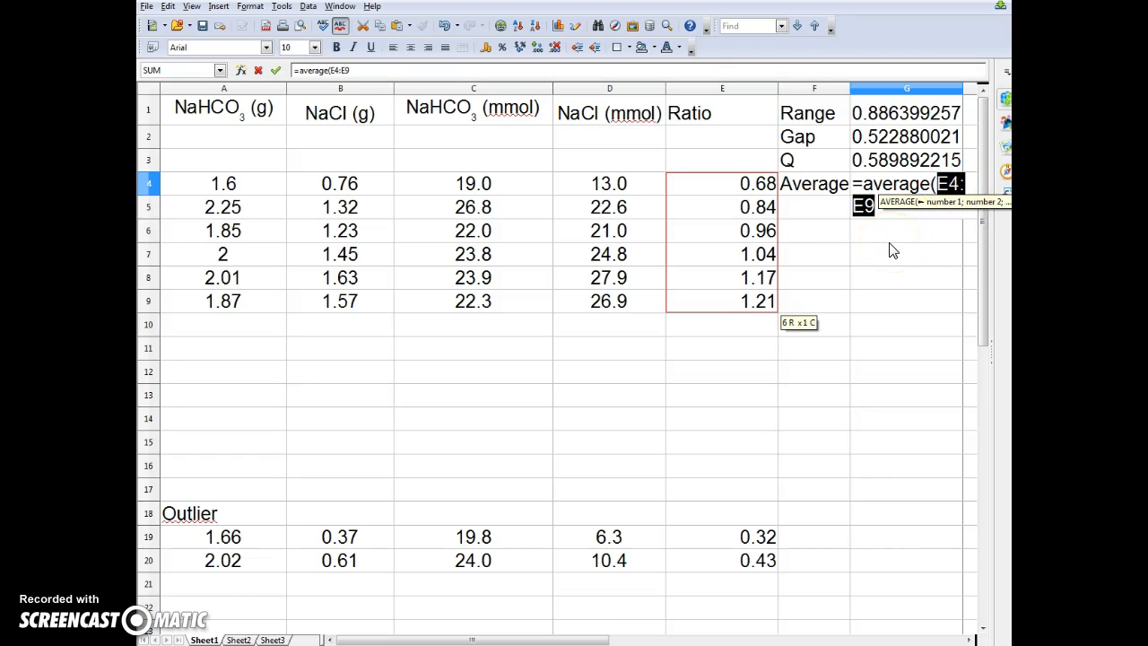
text())
key(Return)
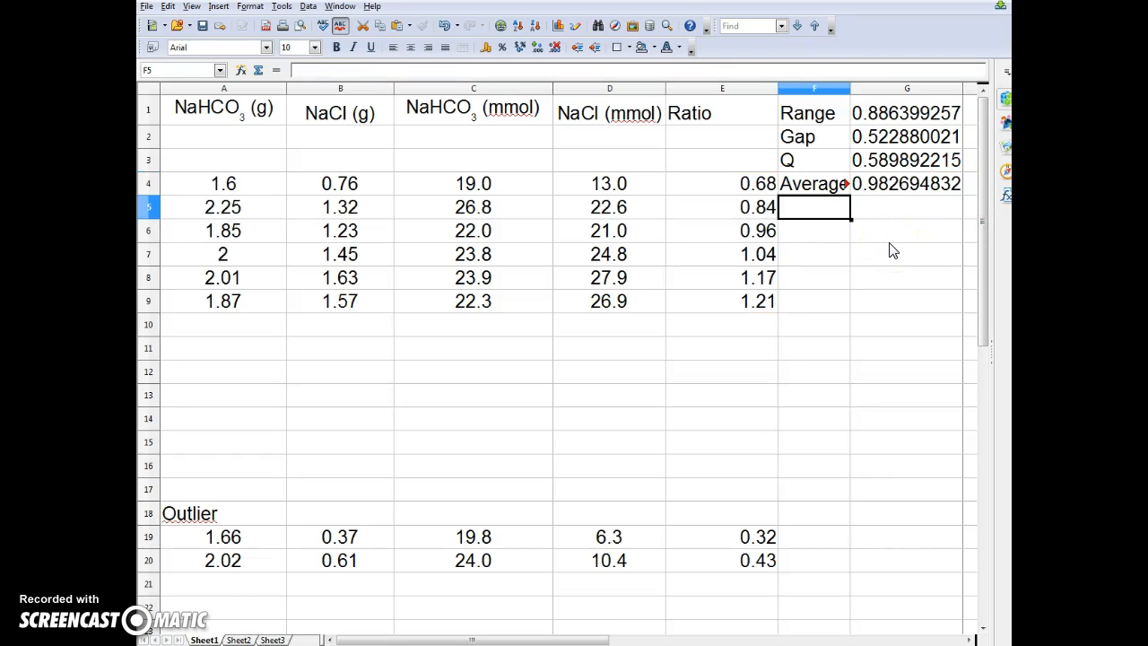
Format the average in cell G4 to show two decimal places
click(915, 186)
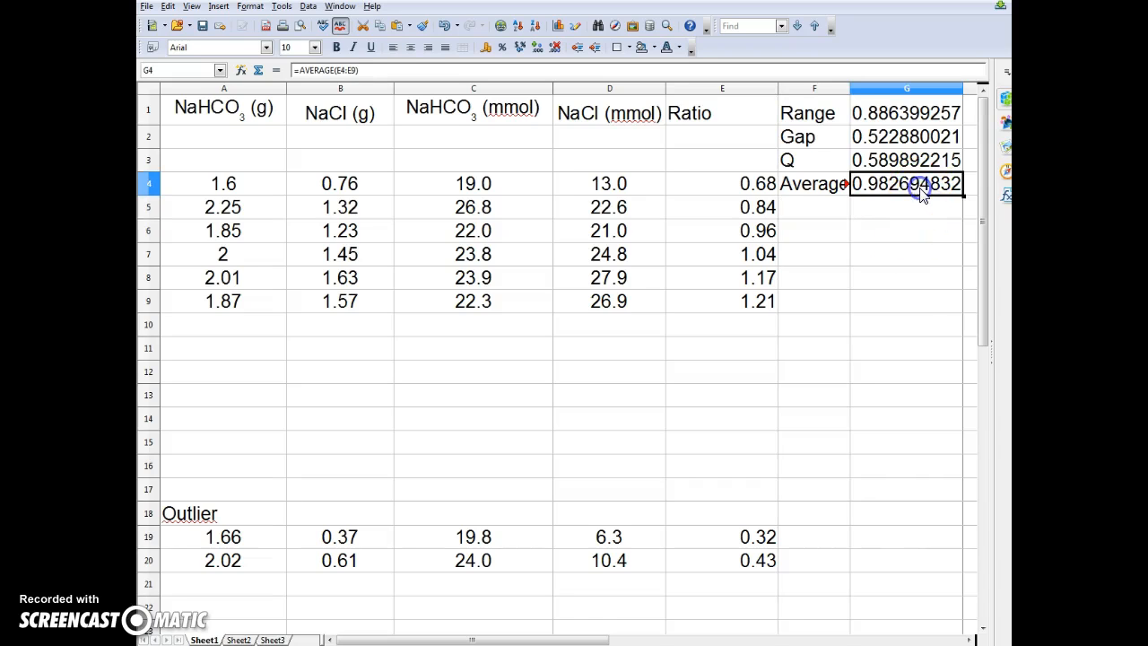
right_click(917, 187)
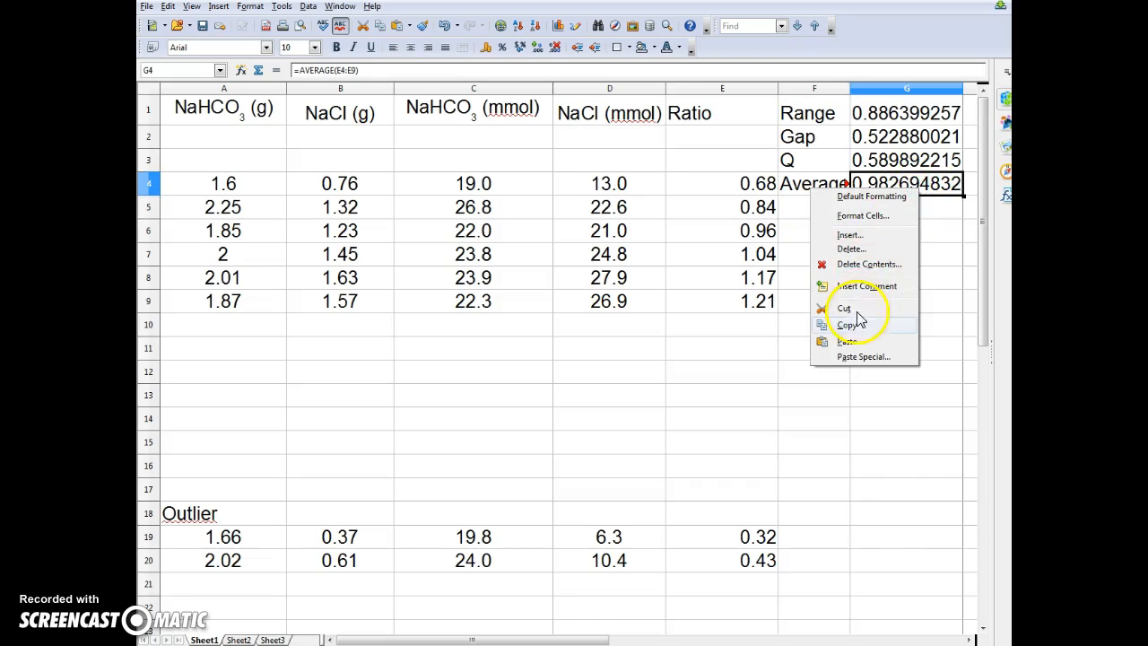
click(859, 216)
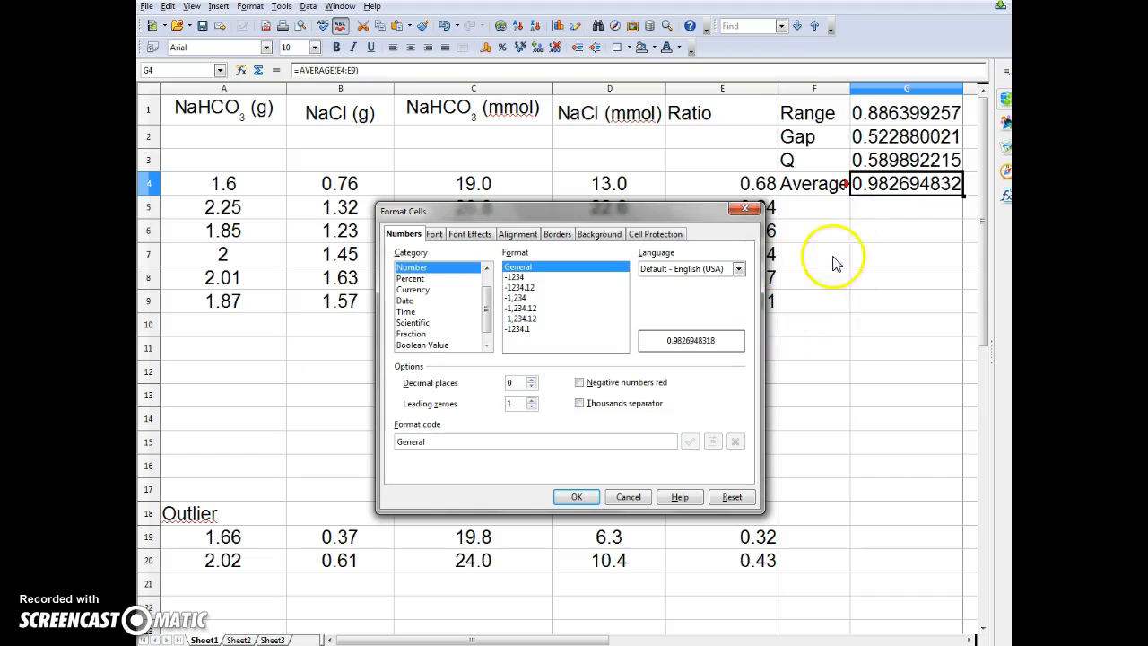
click(531, 380)
click(531, 380)
click(531, 380)
click(531, 387)
click(577, 498)
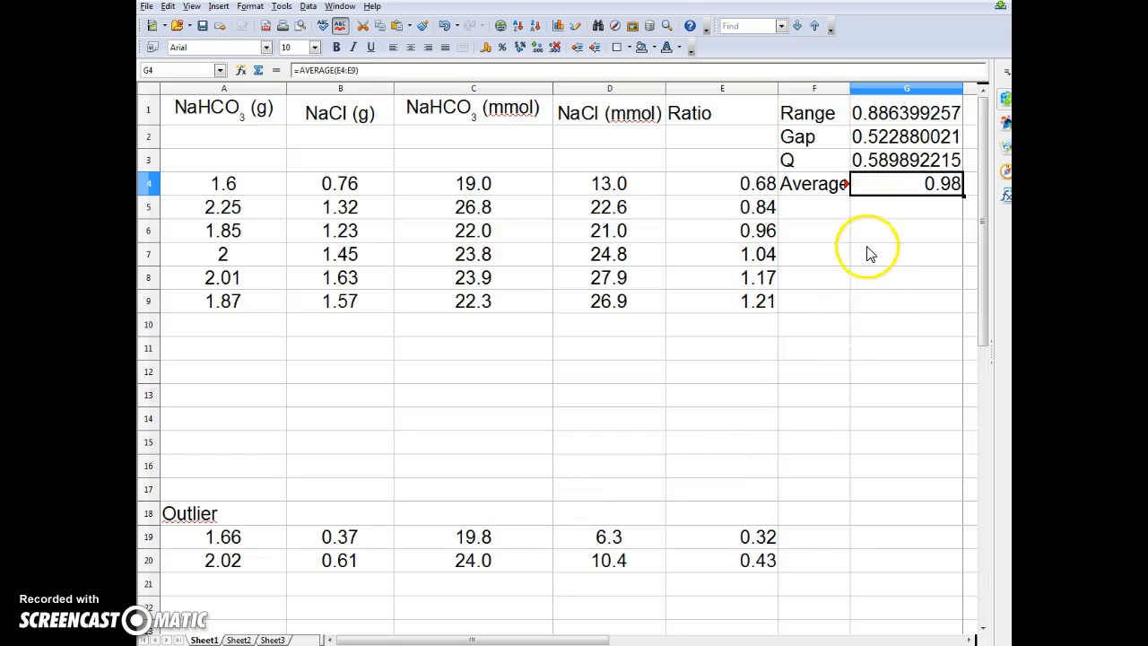
Widen column F slightly to fit its labels and enter the label Std dev in cell F5
click(831, 209)
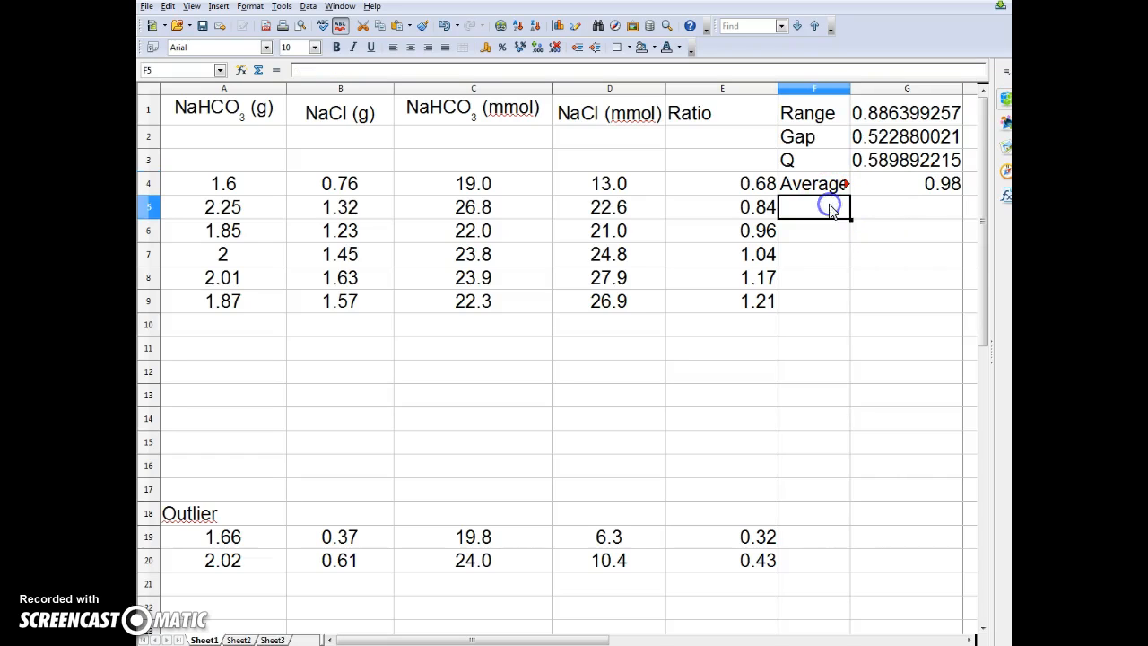
click(844, 87)
drag(849, 87, 859, 87)
click(834, 212)
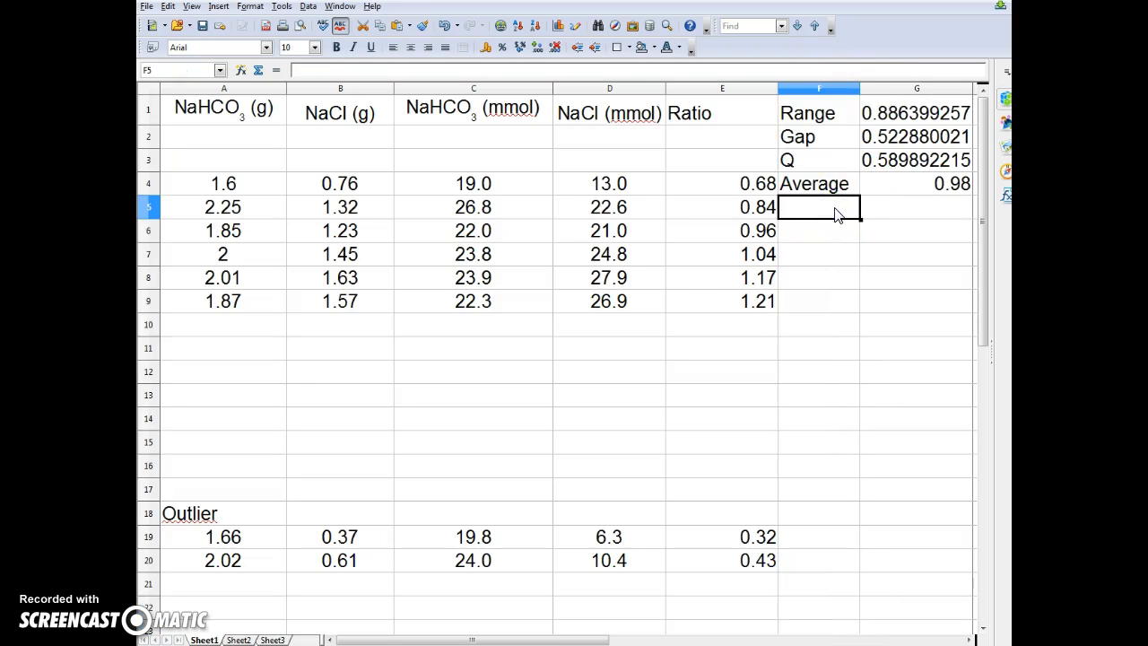
text(Std dev)
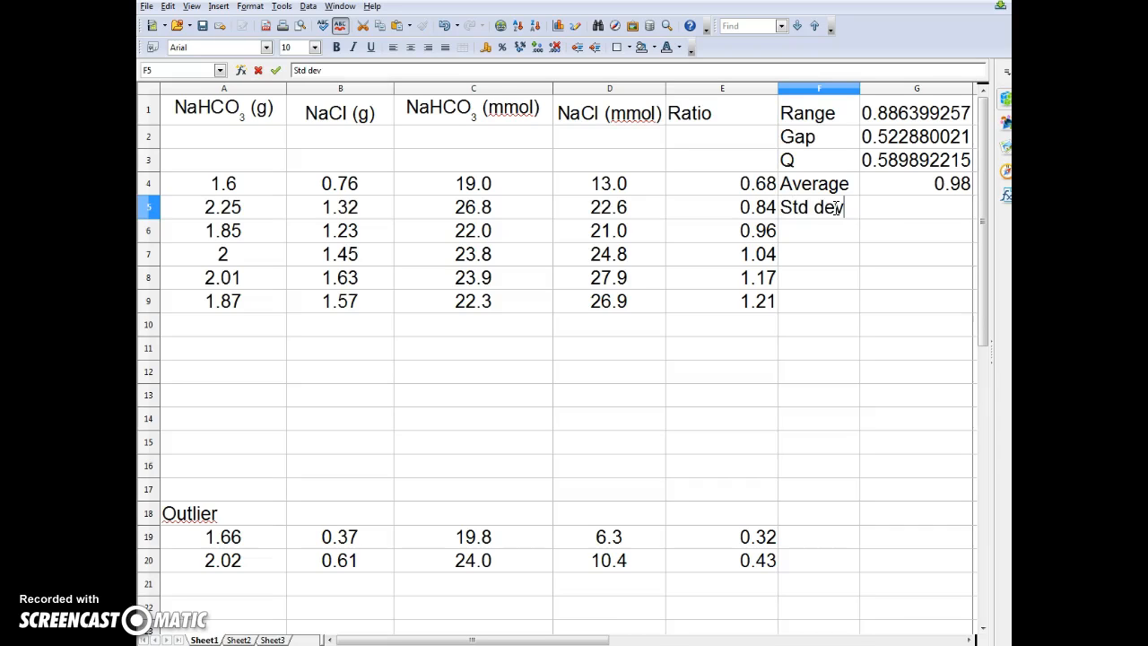
Enter the formula =(STDEV(E4:E9)) in cell G5 for the standard deviation of the remaining ratios
click(884, 221)
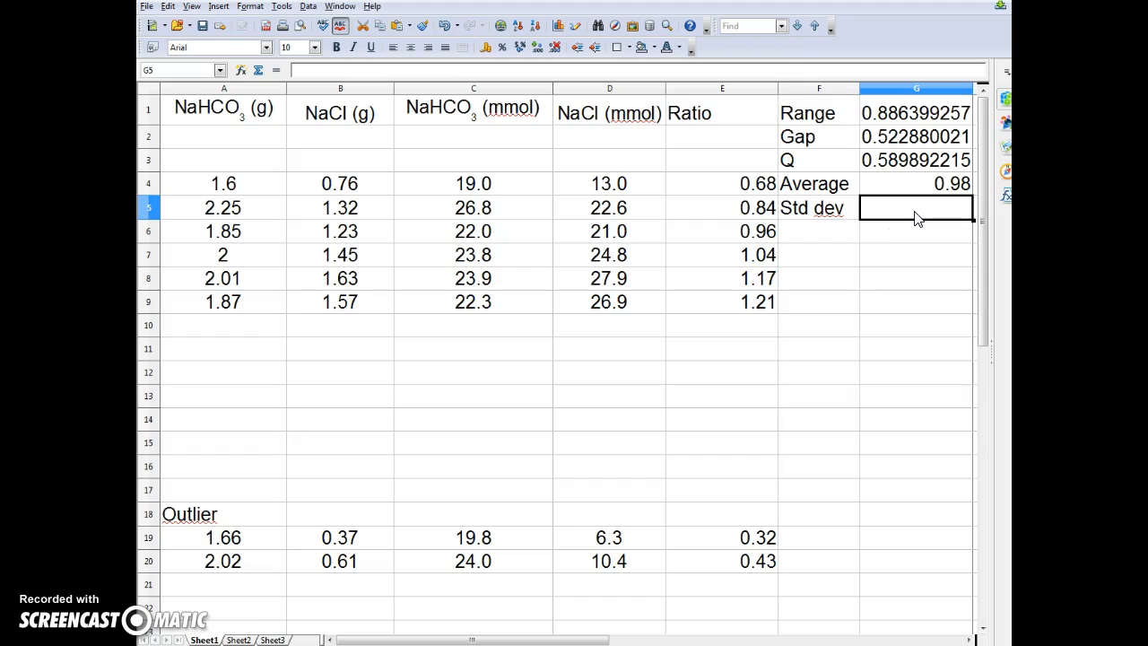
text(=)
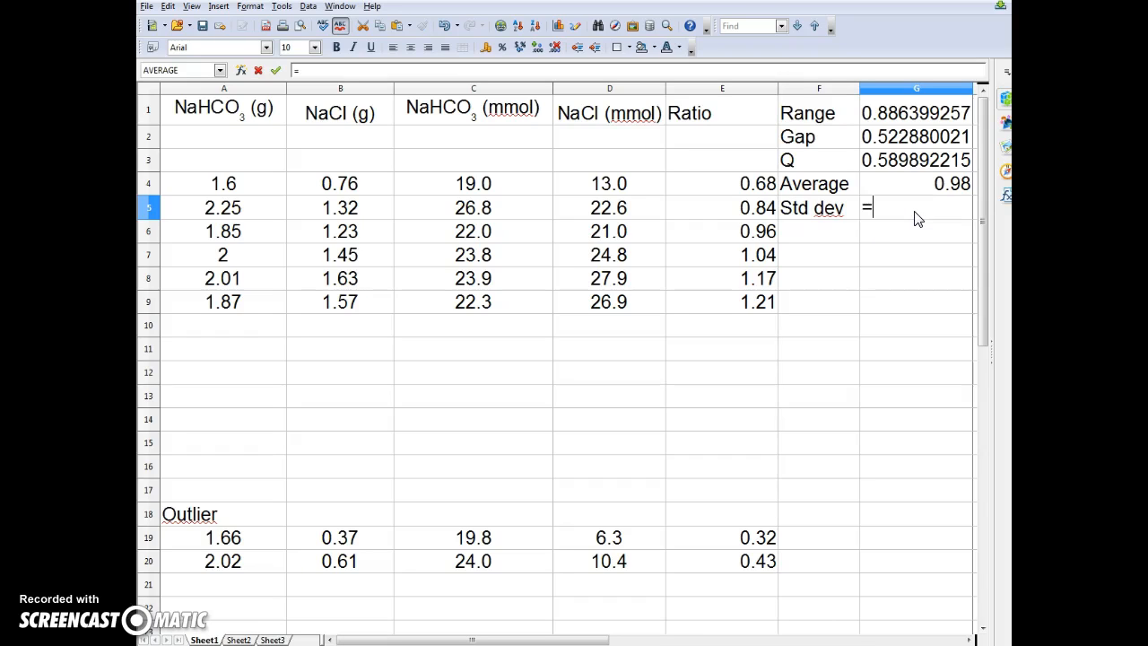
text((stdev)
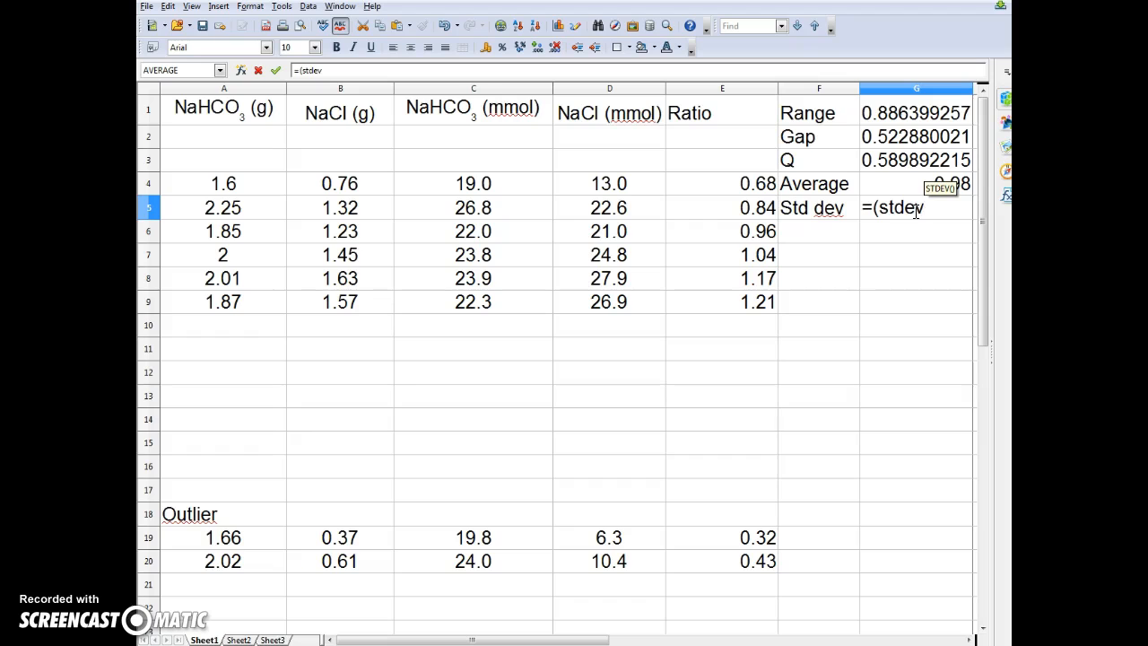
text(()
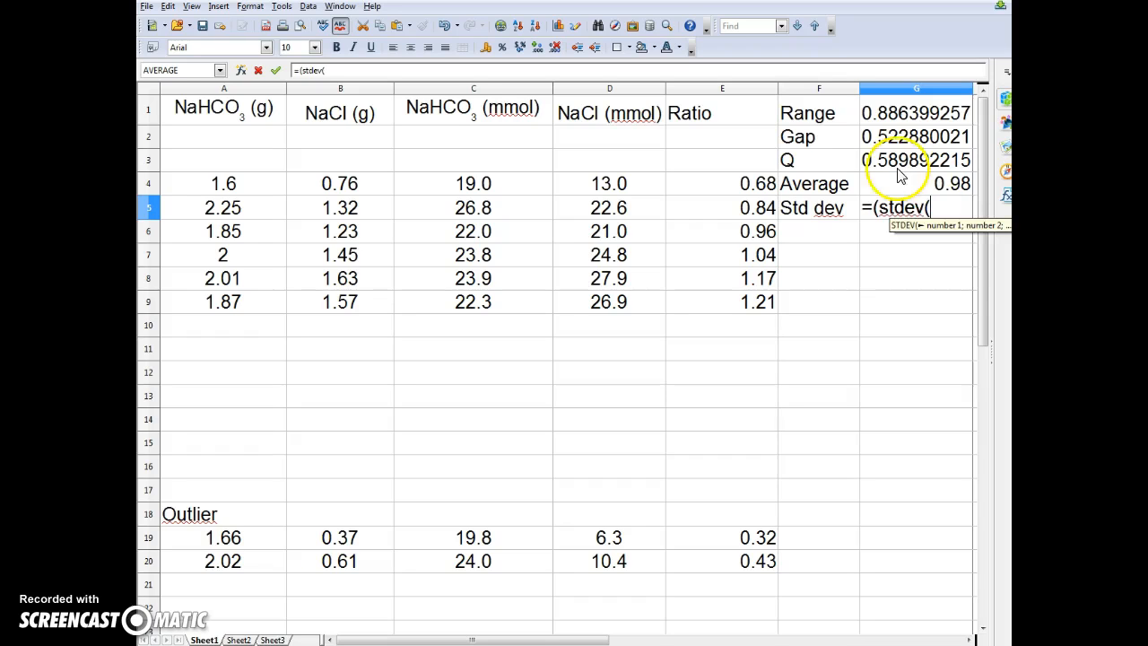
drag(748, 185, 765, 306)
text())
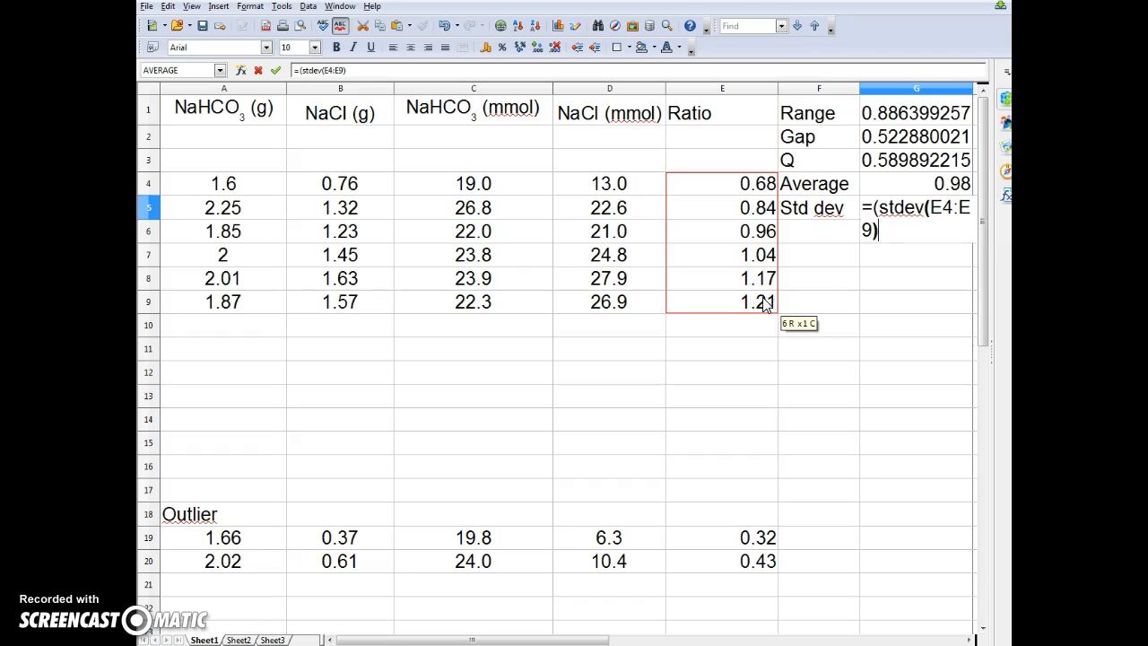
key(Return)
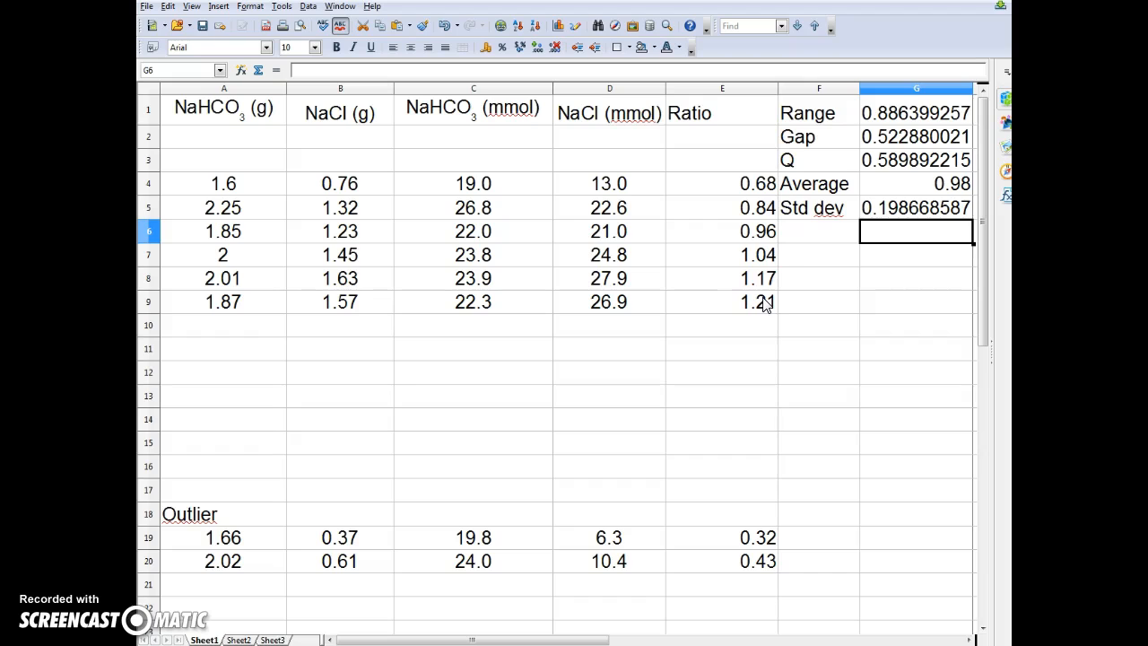
Format the standard deviation in cell G5 to show two decimal places
click(915, 209)
right_click(916, 212)
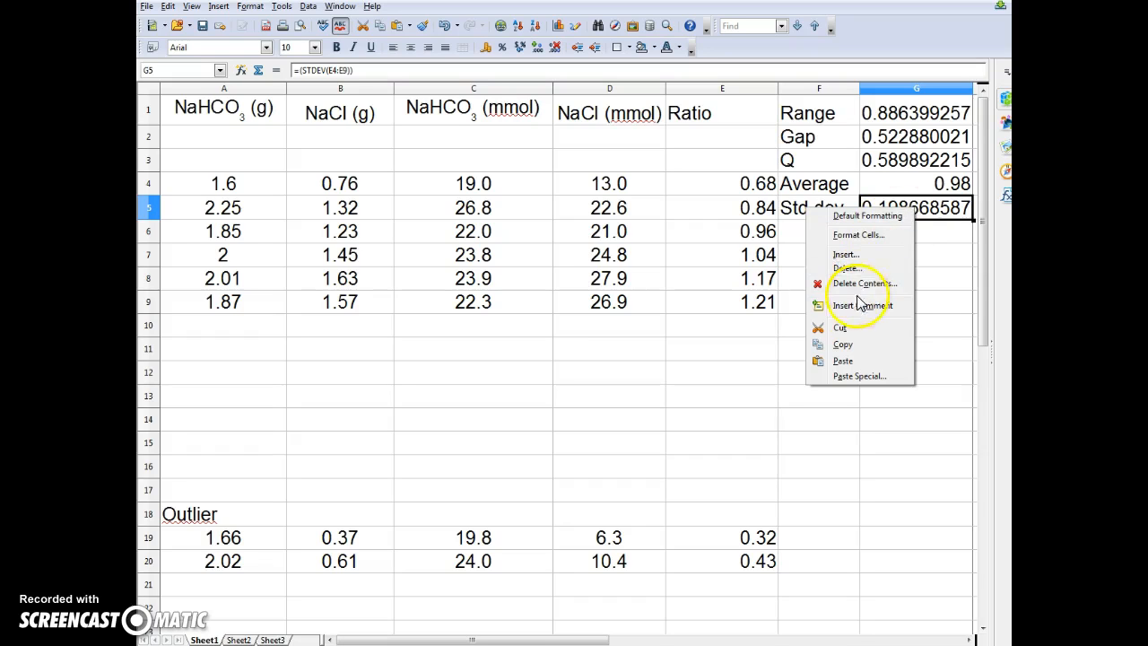
click(858, 235)
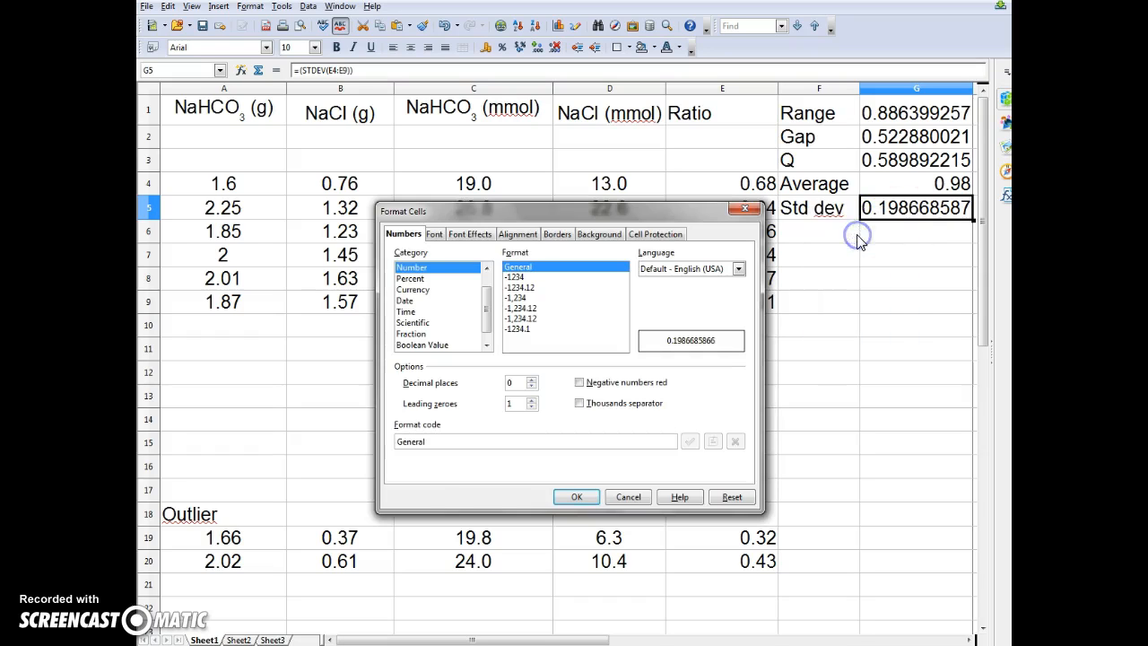
click(531, 380)
click(531, 380)
click(577, 496)
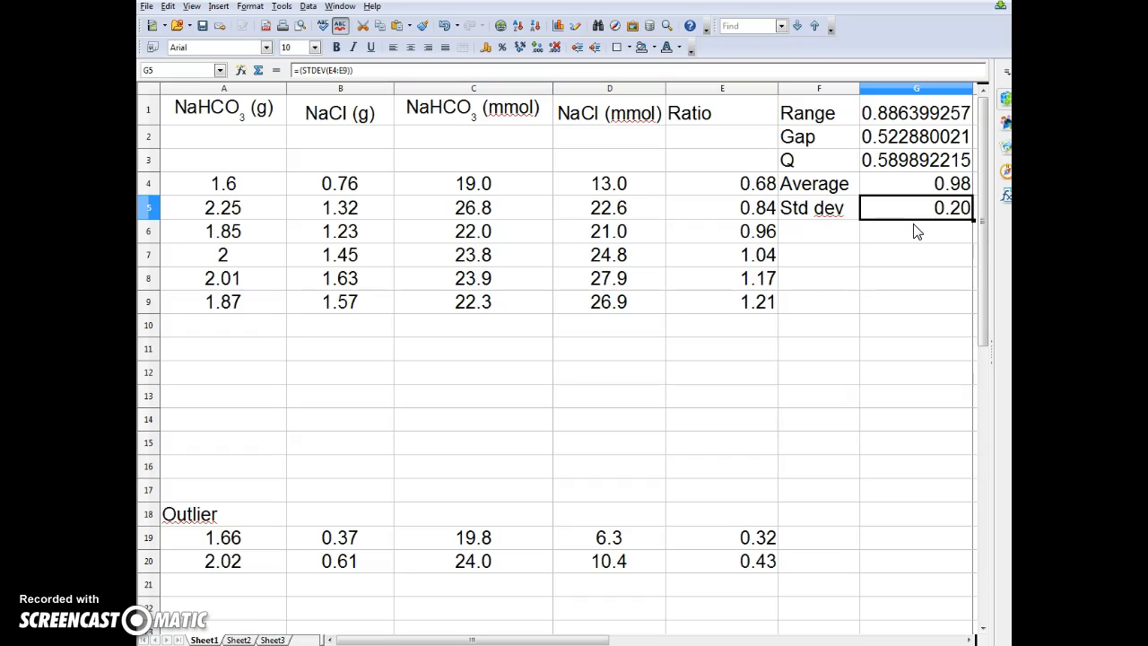
click(931, 201)
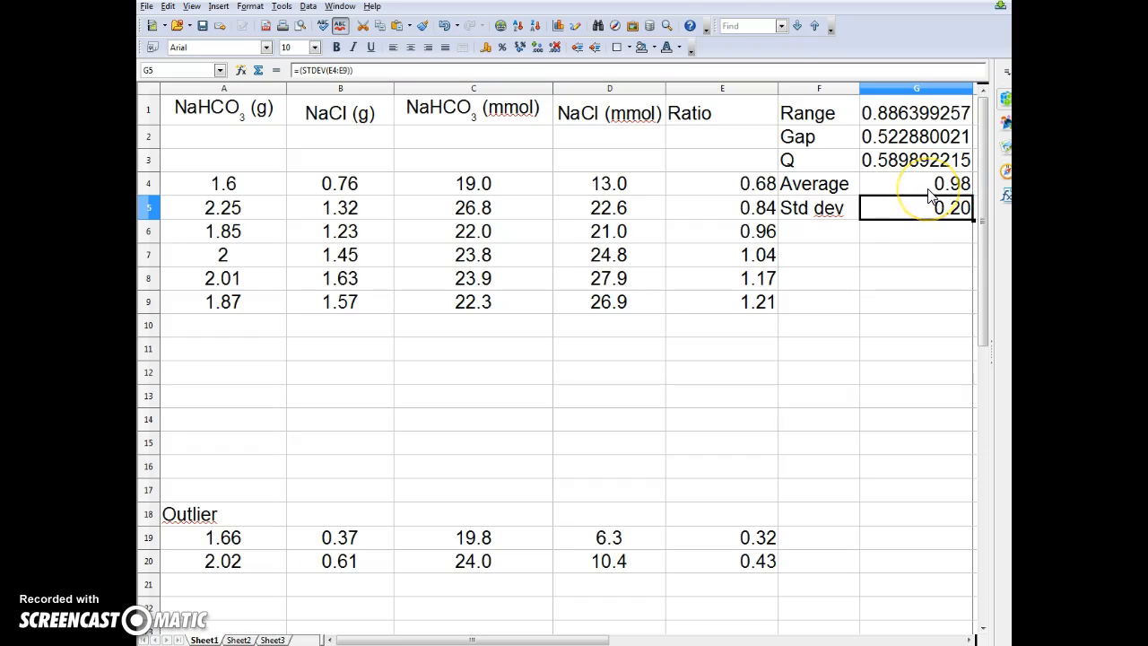